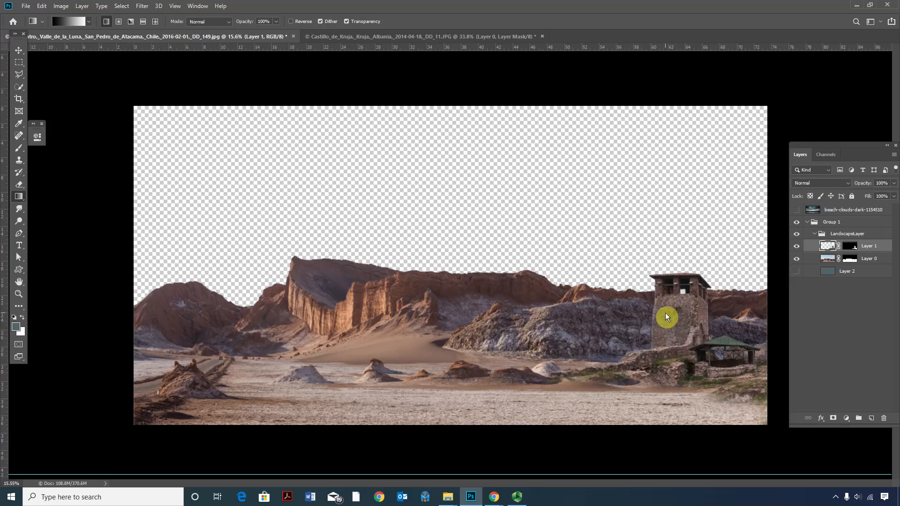
Show and select the beach-clouds-dark layer, and set the Gradient tool to the Black, White preset.
click(797, 209)
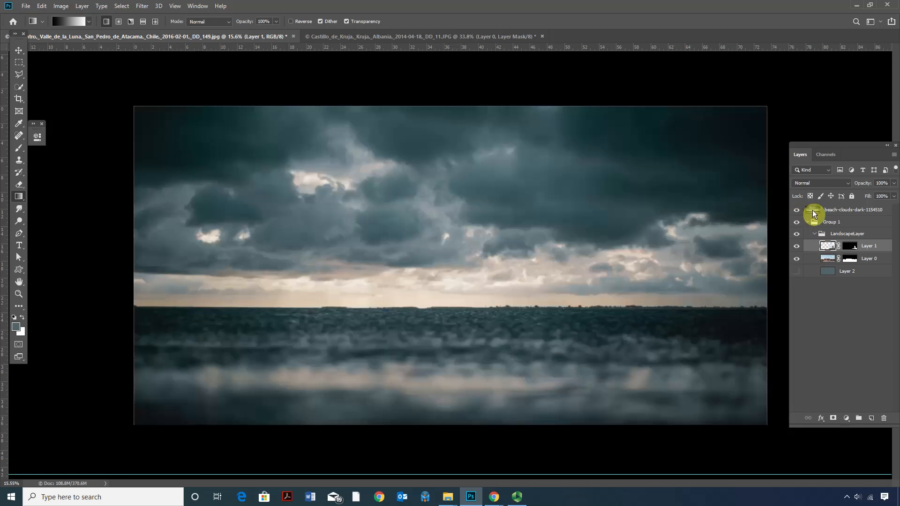
click(813, 213)
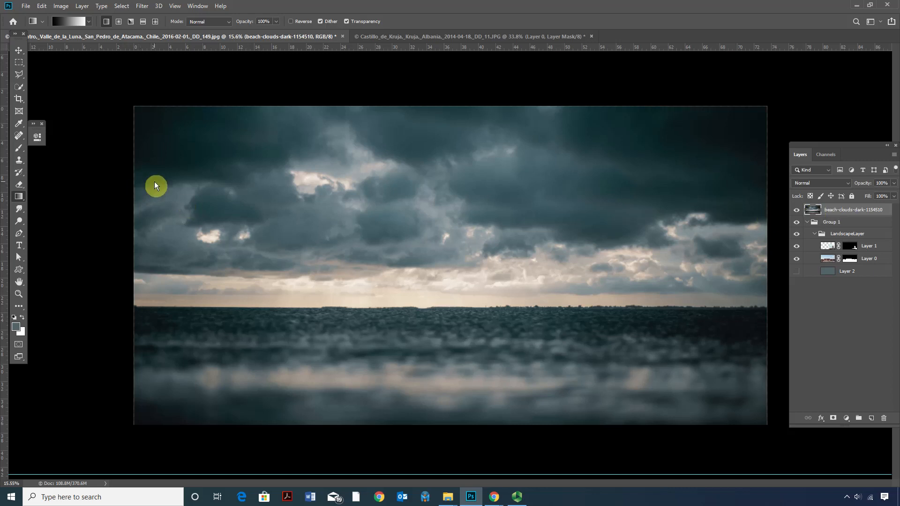
right_click(22, 195)
click(16, 196)
click(59, 21)
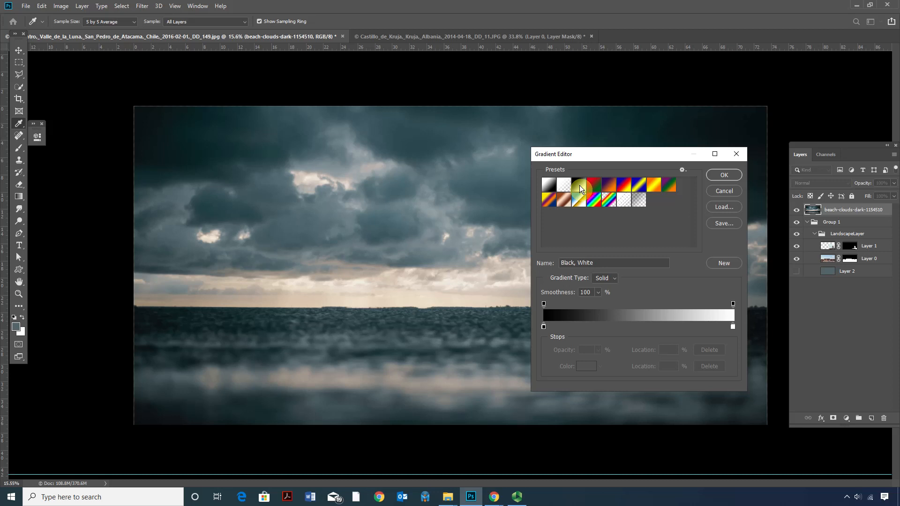
click(716, 180)
Add a white layer mask to the beach-clouds-dark layer.
click(797, 222)
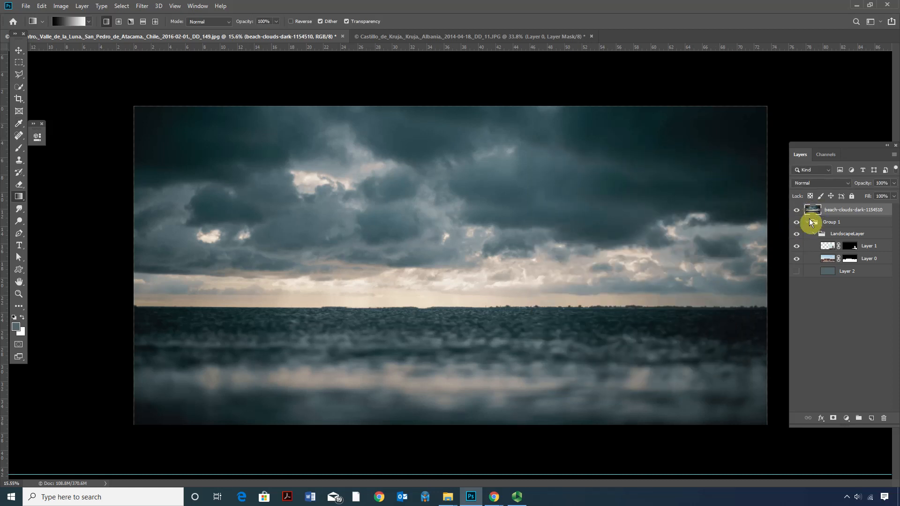
click(834, 418)
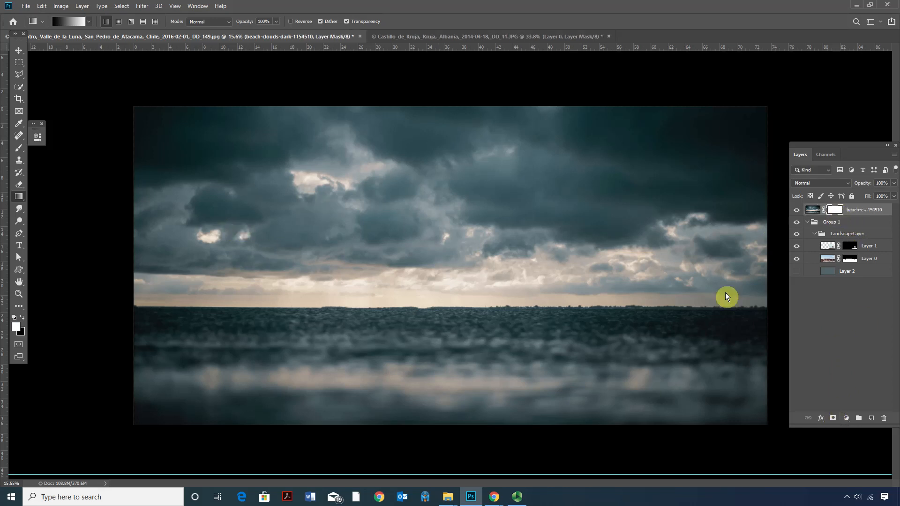
click(811, 210)
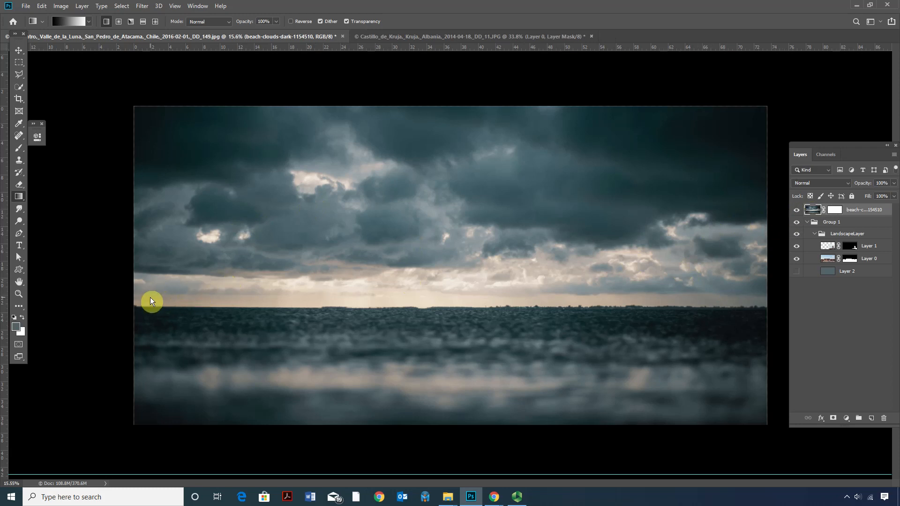
Lower the clouds layer's fill to 51% to check the landscape beneath it, and restore it to 100%.
click(893, 196)
drag(886, 206, 872, 208)
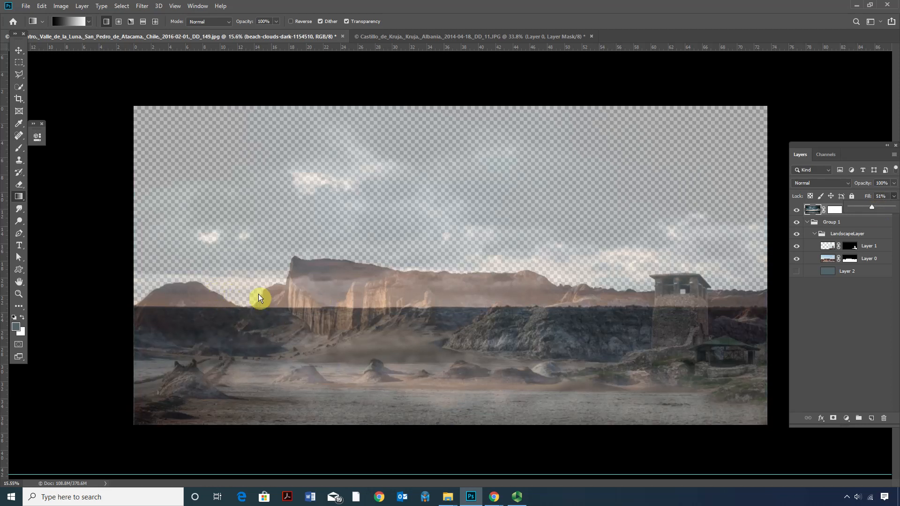
drag(886, 211, 898, 201)
Try a short vertical gradient near the horizon on the clouds layer's image instead of its mask, and undo it.
click(817, 212)
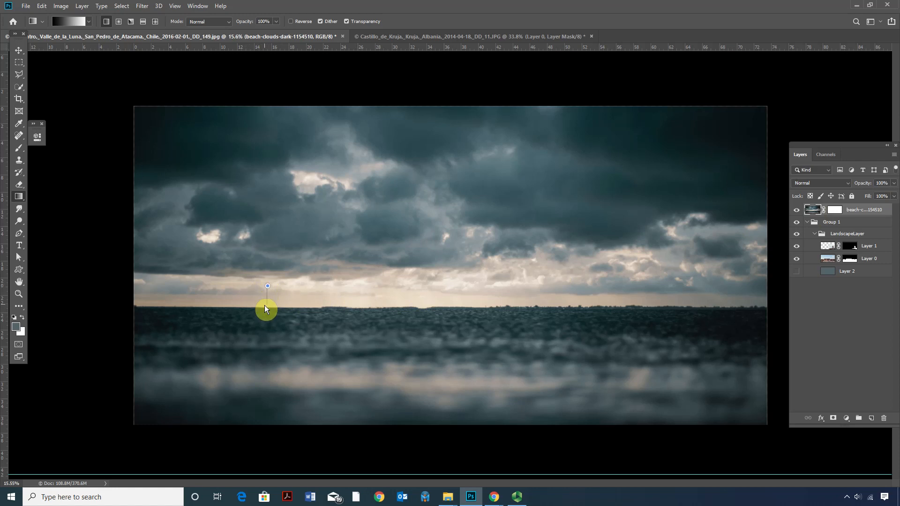
drag(264, 305, 264, 305)
key(ctrl+z)
Try an upward gradient across the horizon on the clouds layer's mask, and undo it.
click(836, 211)
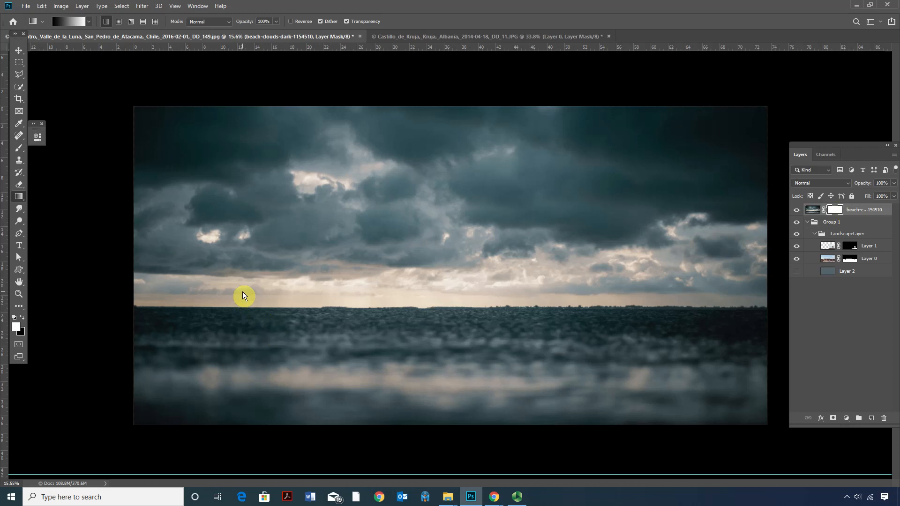
drag(241, 310, 239, 283)
key(ctrl+z)
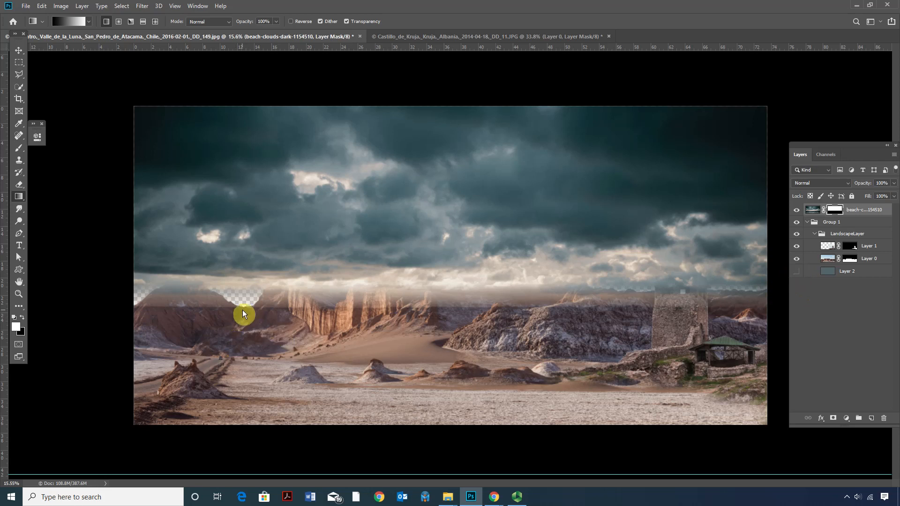
key(ctrl+z)
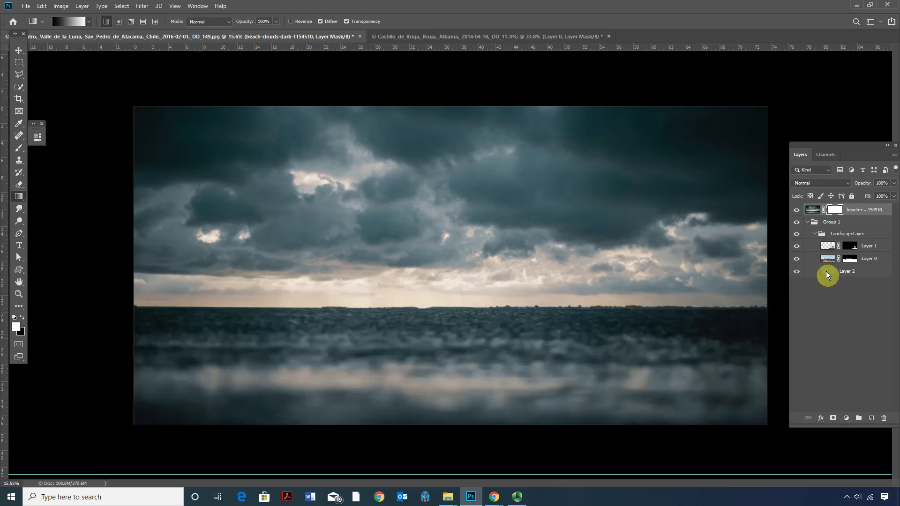
Show the solid-colour Layer 2, and fade the clouds into the mountains by redrawing a short upward gradient on the clouds mask at the horizon.
click(826, 271)
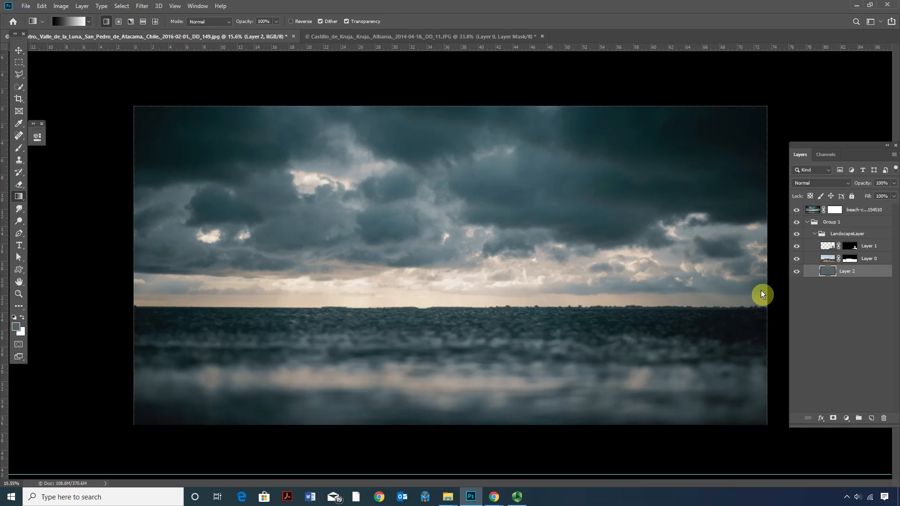
click(836, 210)
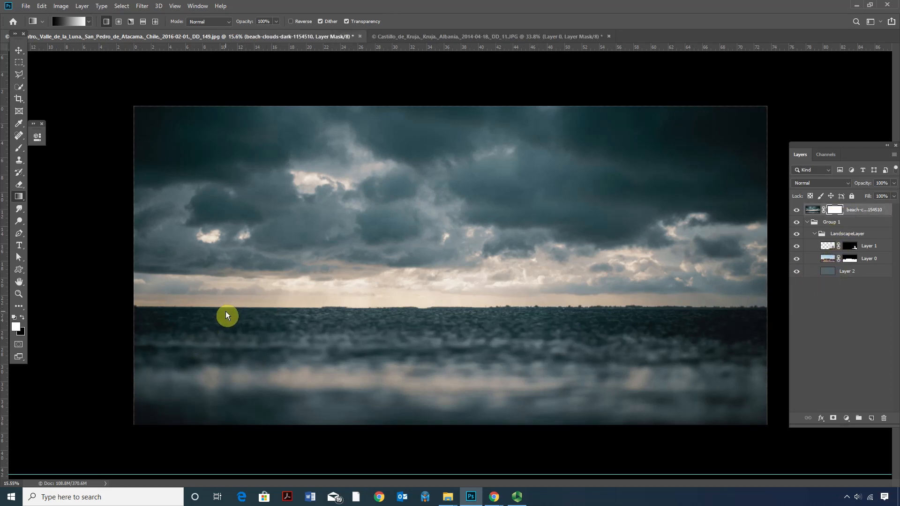
drag(227, 292, 228, 290)
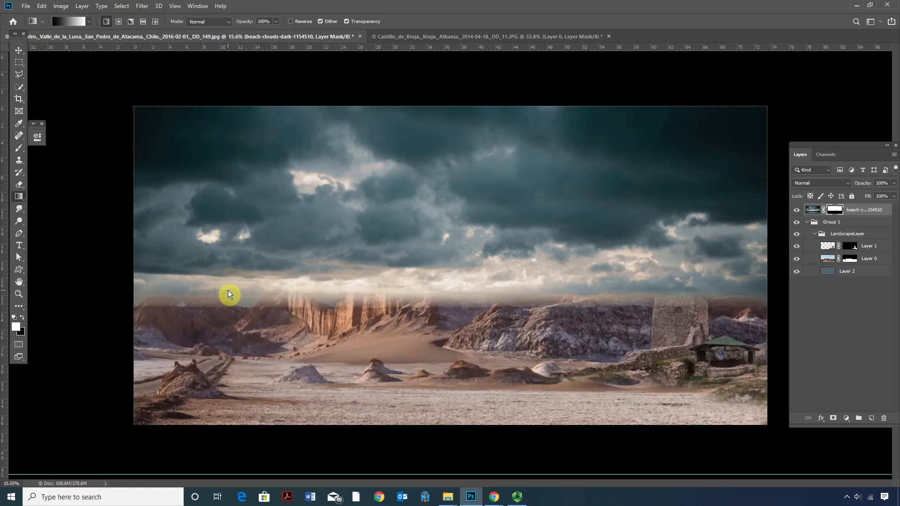
key(ctrl+z)
drag(223, 296, 223, 293)
key(ctrl+z)
key(ctrl+shift+z)
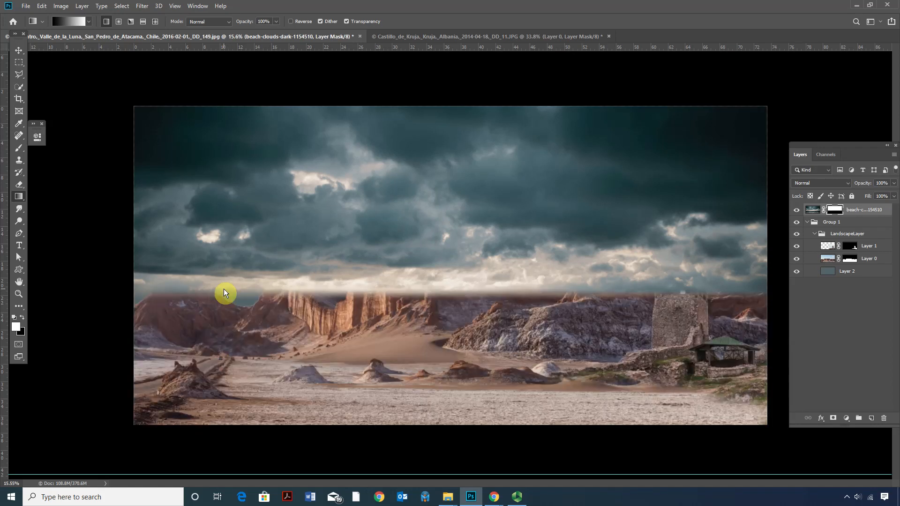
key(ctrl+z)
drag(243, 293, 243, 290)
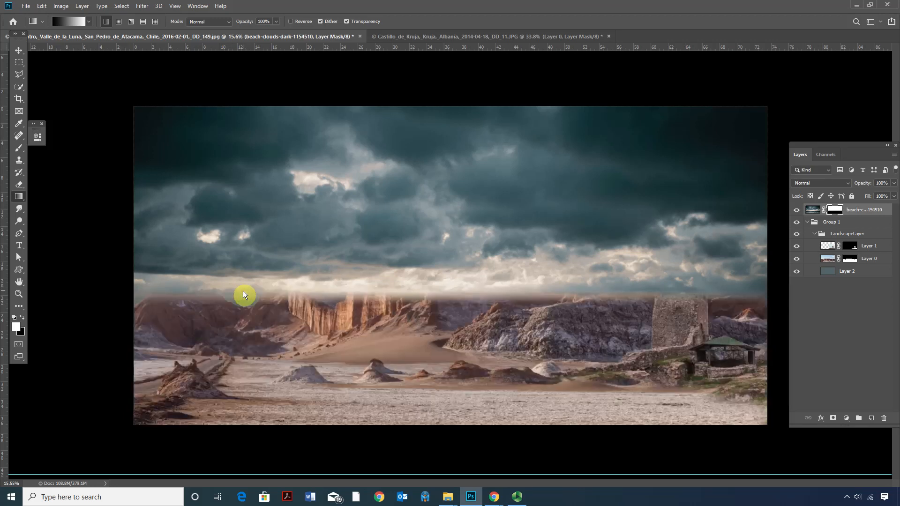
Move the masked clouds layer slightly down over the mountain tops.
key(z)
click(256, 320)
click(256, 320)
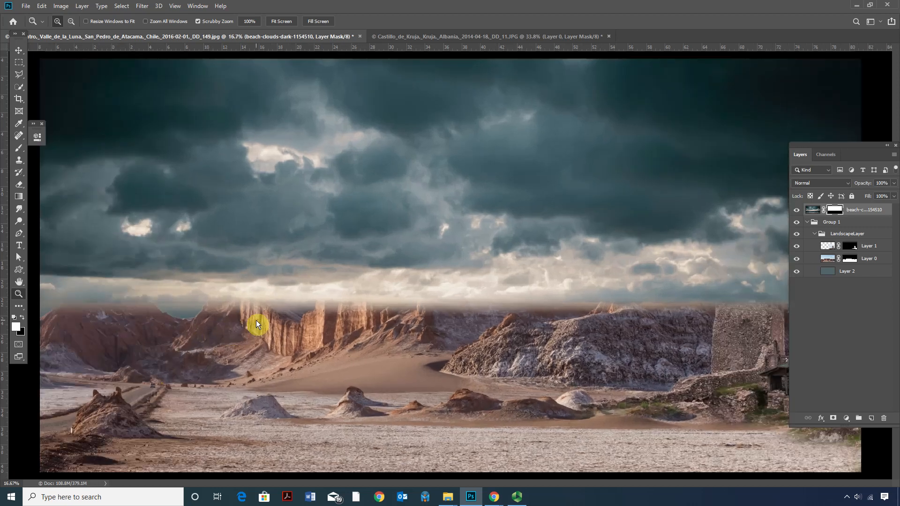
drag(193, 313, 240, 308)
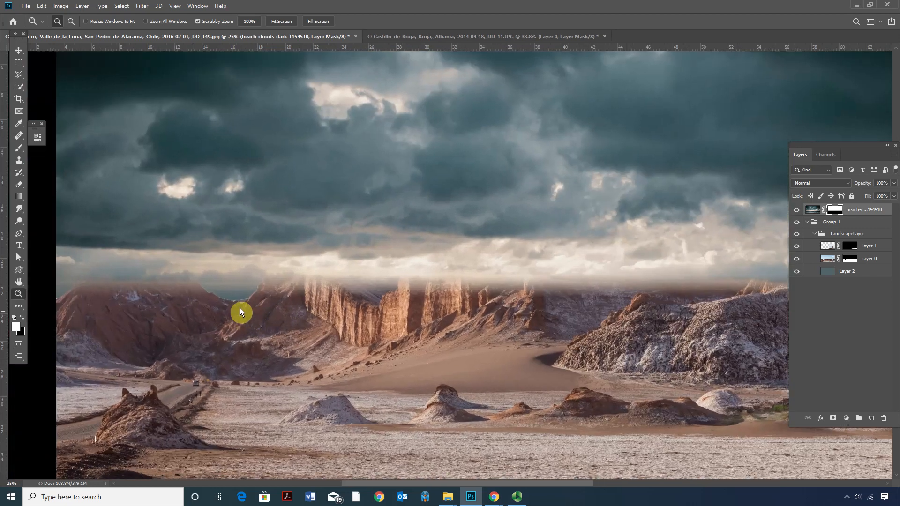
click(19, 50)
drag(263, 216, 264, 230)
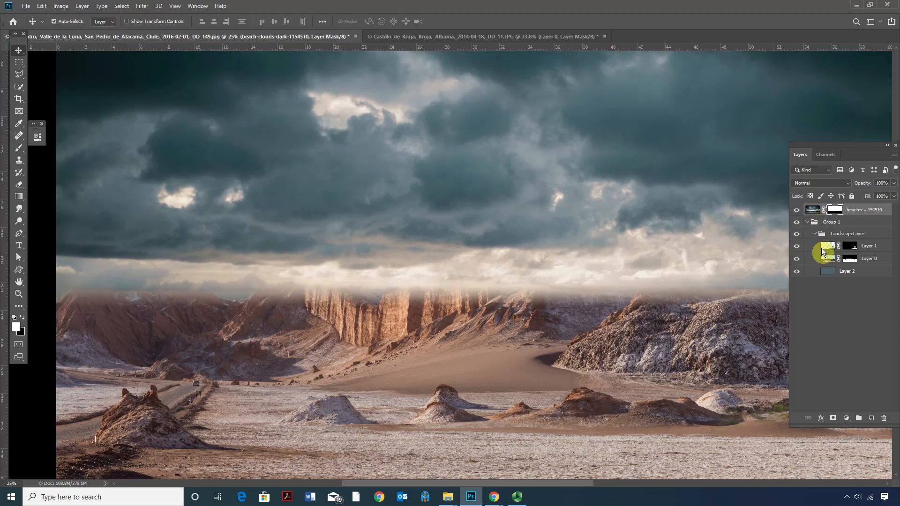
Try placing the clouds layer beneath Layer 0 inside the LandscapeLayer group, and undo the reordering.
drag(812, 215, 825, 263)
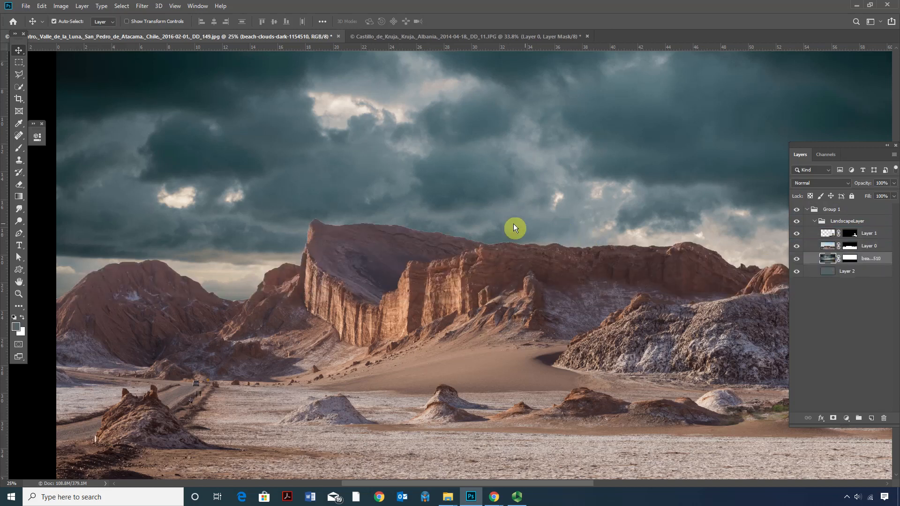
key(ctrl+z)
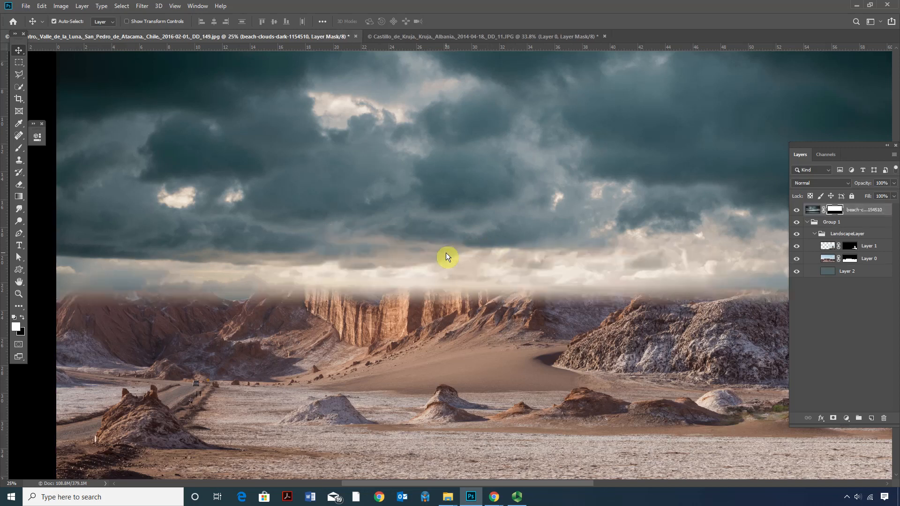
scroll(436, 276, down, 2)
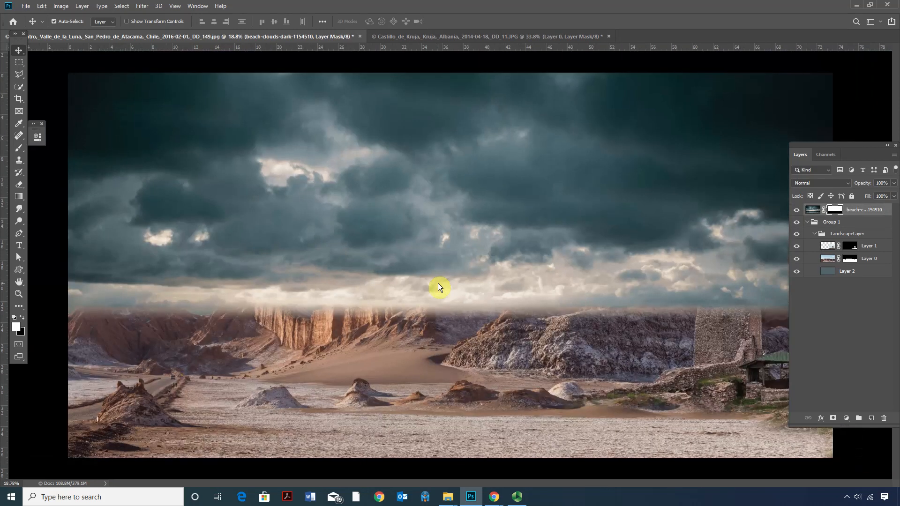
scroll(432, 283, down, 1)
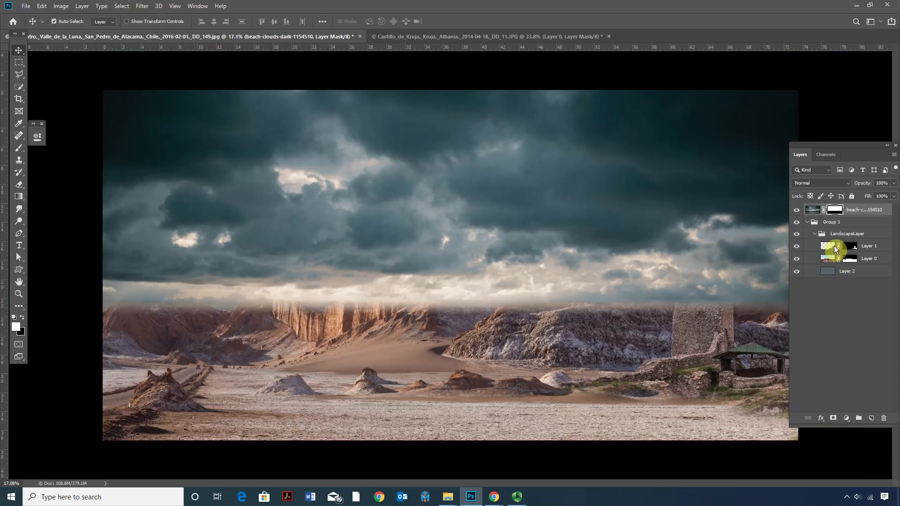
Try gradients of different directions and positions on the clouds layer's mask around the mountain tops.
click(813, 210)
click(838, 210)
click(18, 196)
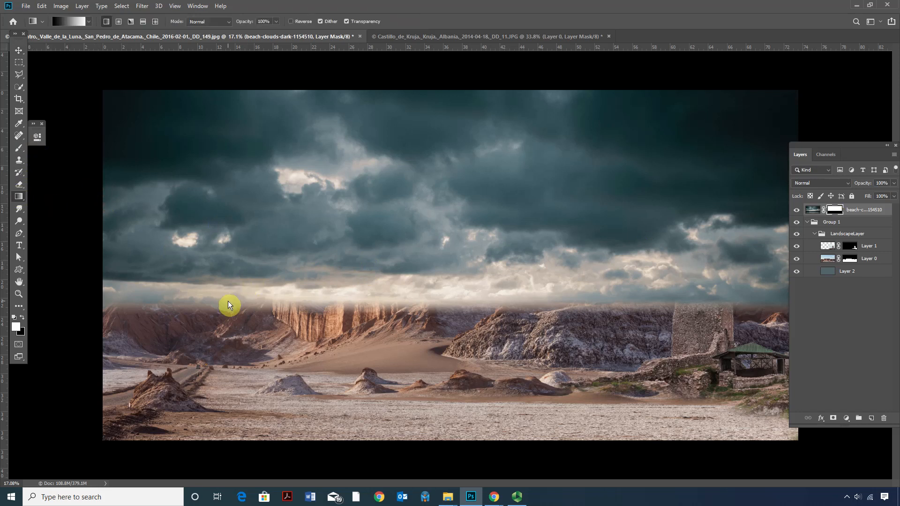
drag(224, 307, 227, 308)
key(ctrl+z)
drag(221, 291, 221, 291)
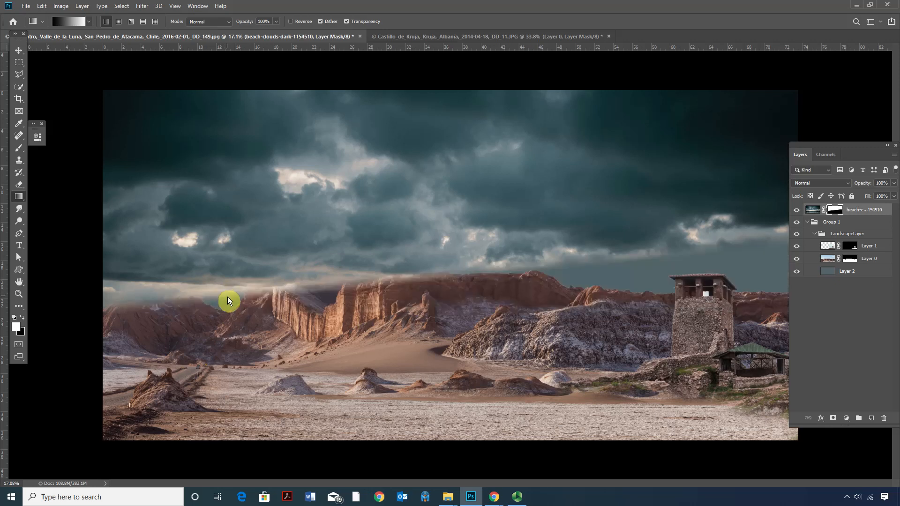
drag(227, 299, 226, 316)
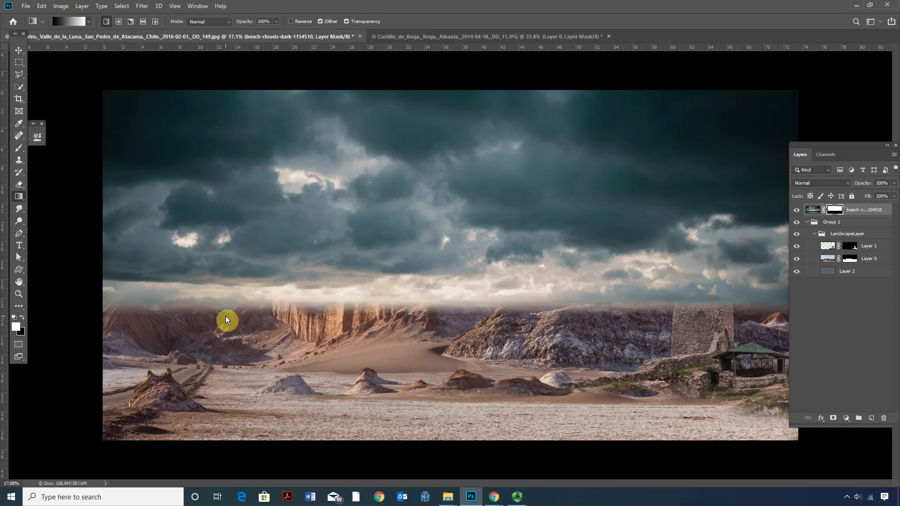
Move the masked clouds further down, and redraw the short upward gradient on their mask at the mountain tops.
click(18, 50)
drag(208, 233, 209, 243)
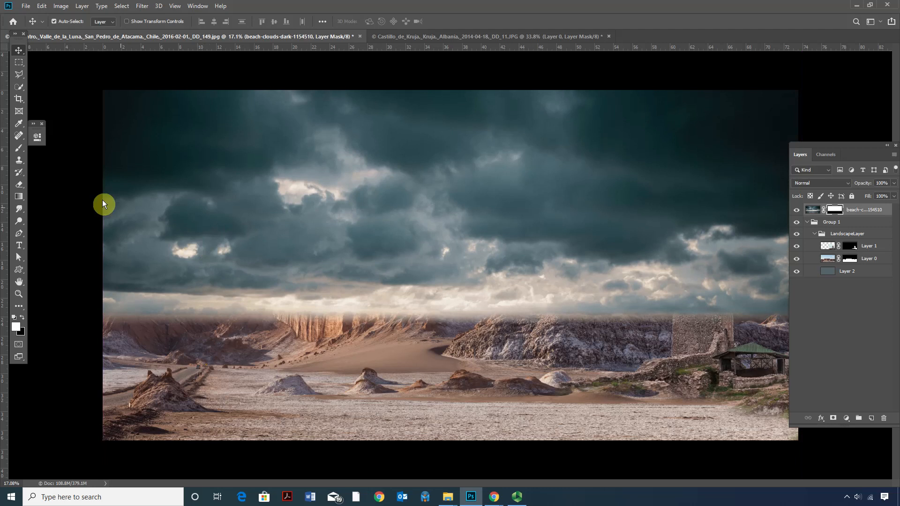
click(19, 197)
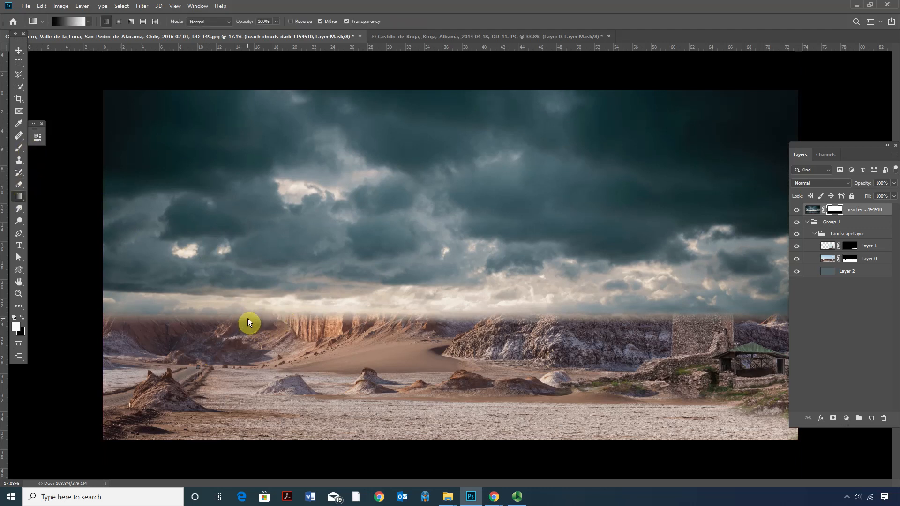
drag(246, 302, 248, 297)
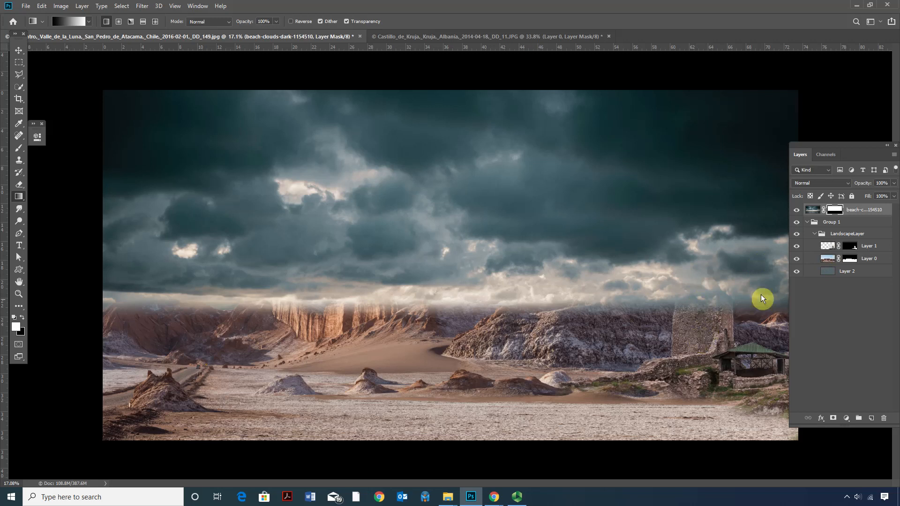
Compare the scene with the clouds hidden, and try Layer 1 above the clouds before returning it to the LandscapeLayer group.
click(797, 211)
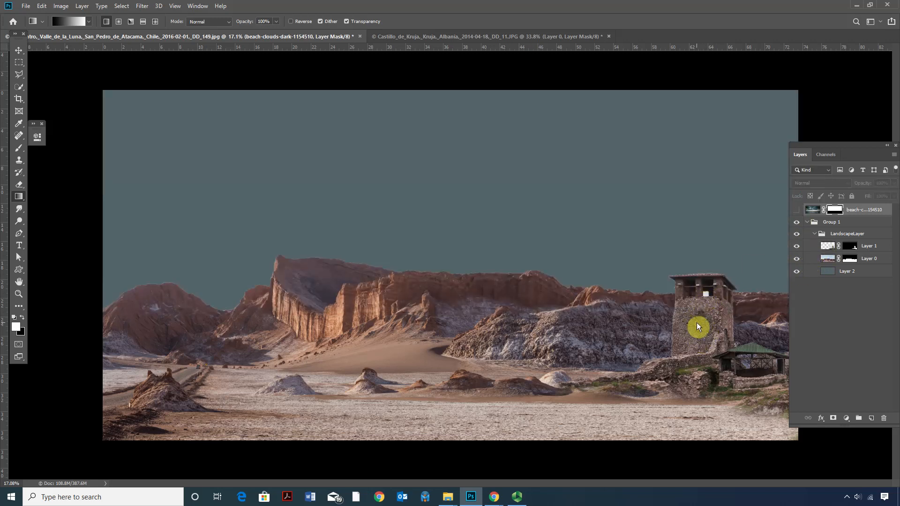
click(797, 210)
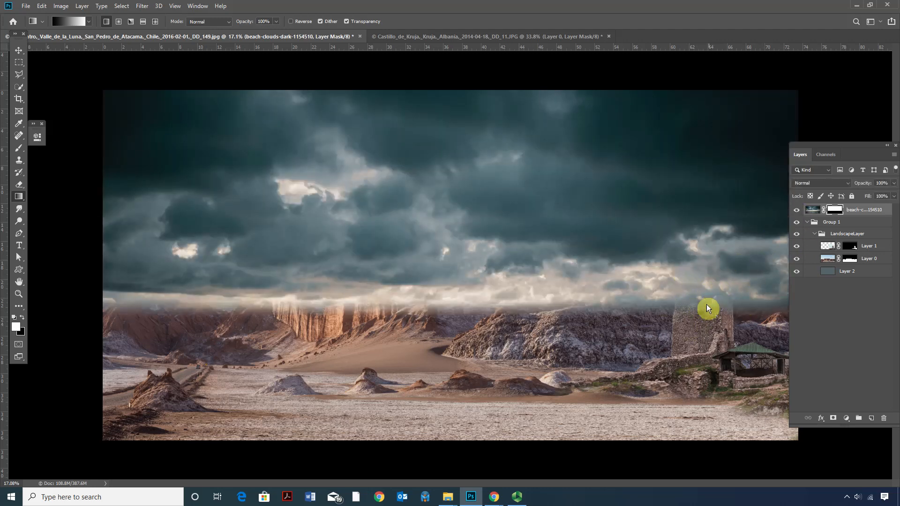
drag(820, 248, 828, 207)
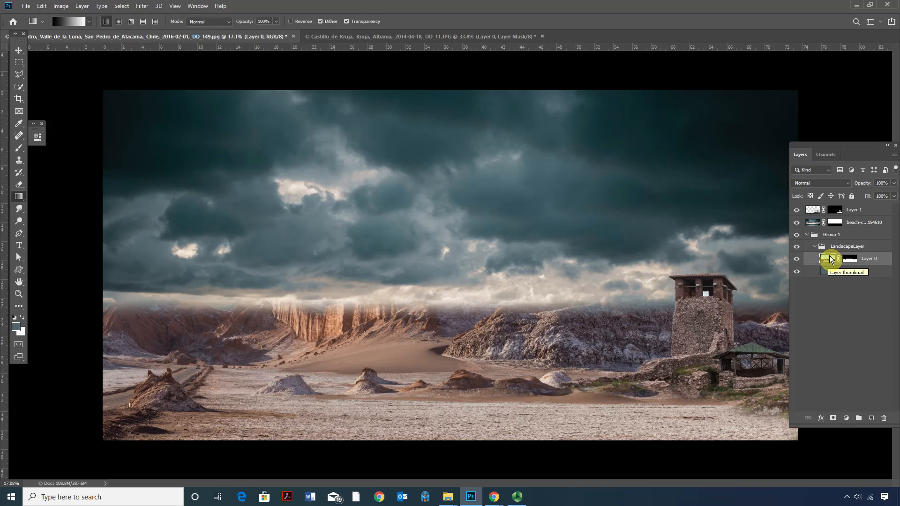
drag(813, 211, 820, 253)
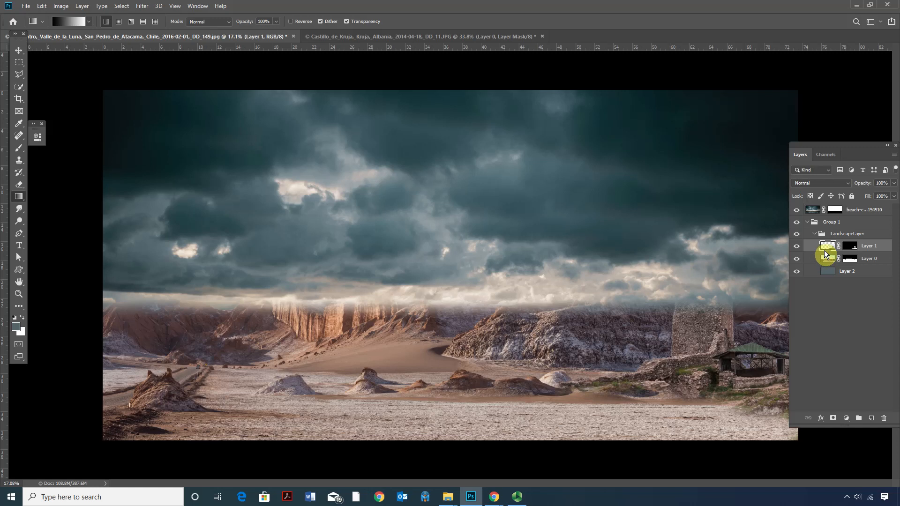
Uncover the tower's upper part by painting black on the clouds layer's mask, reducing the soft round brush to 149 px.
click(834, 213)
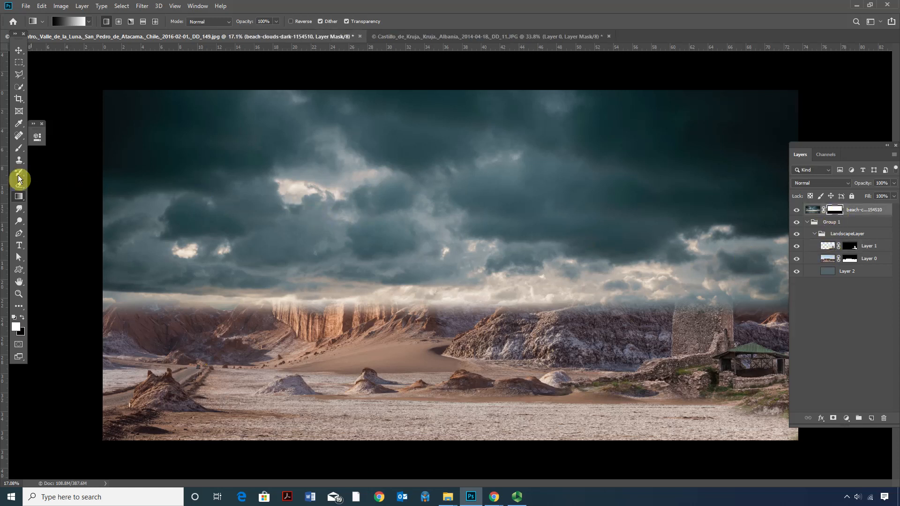
click(18, 148)
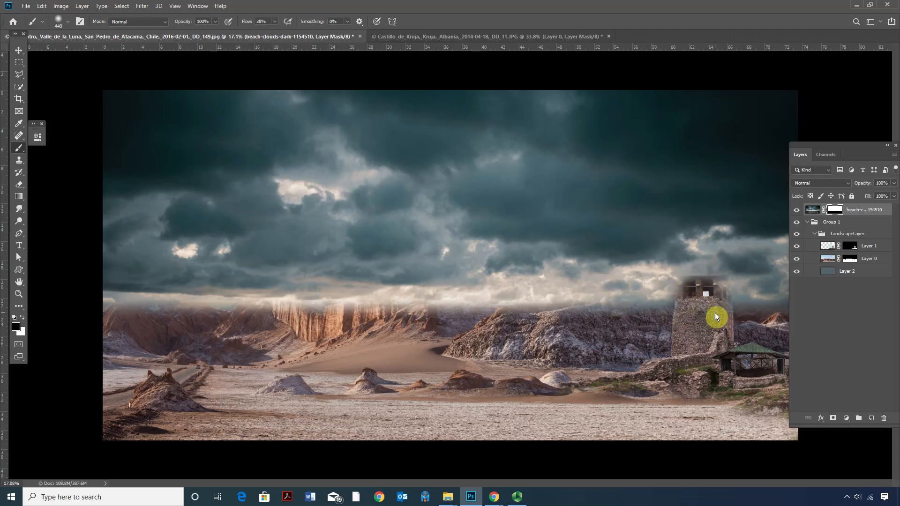
right_click(690, 300)
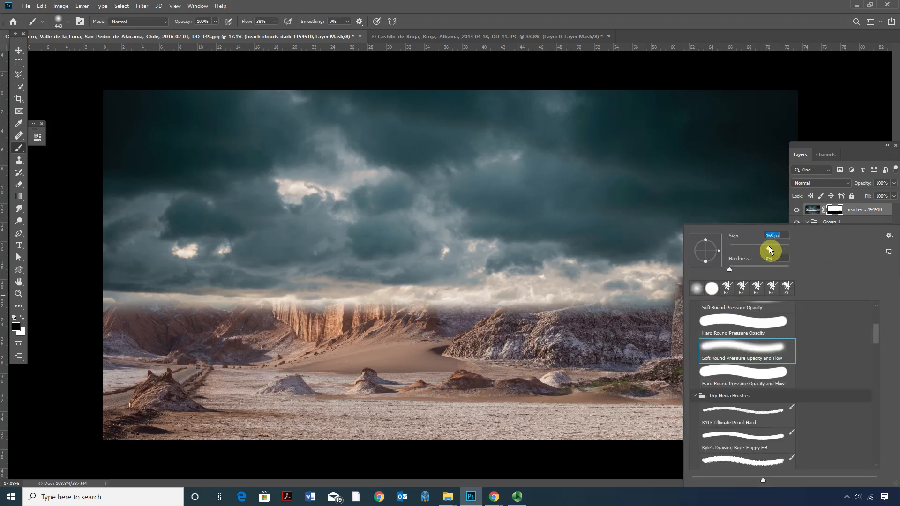
click(654, 282)
key(z)
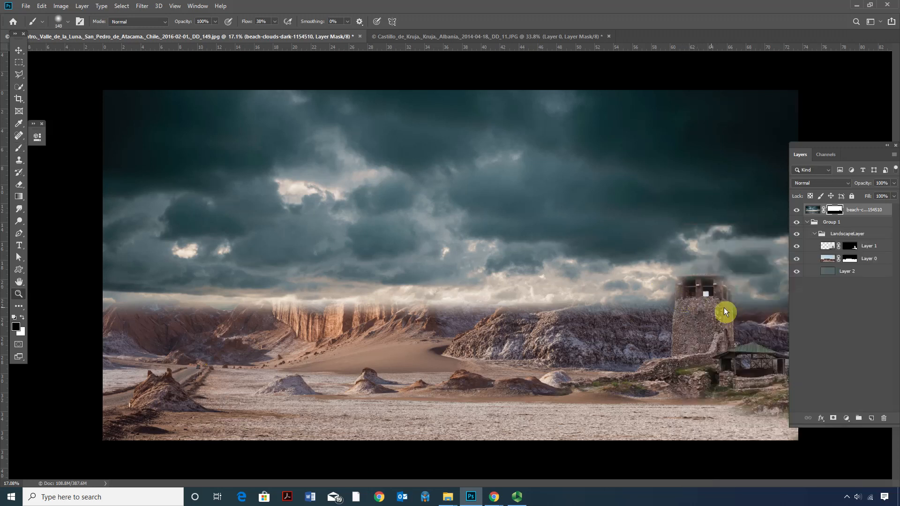
click(724, 305)
click(724, 300)
click(724, 296)
drag(725, 289, 550, 293)
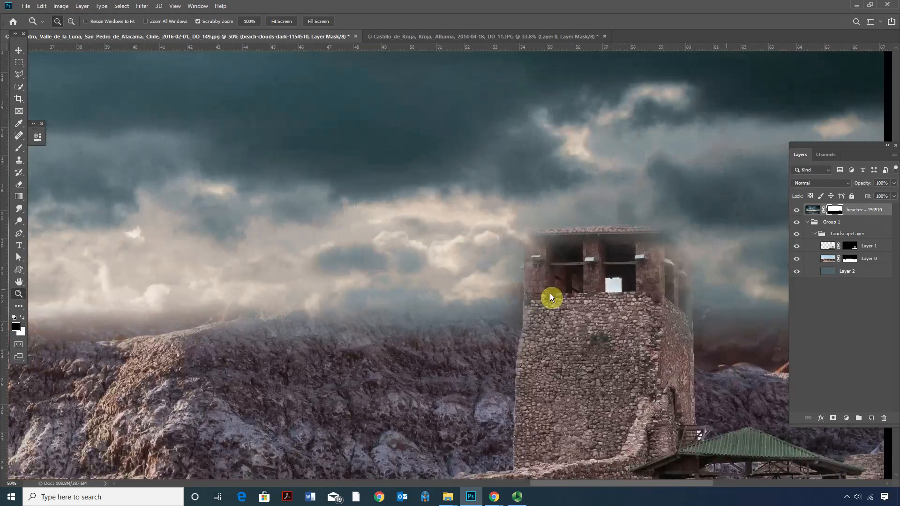
key(b)
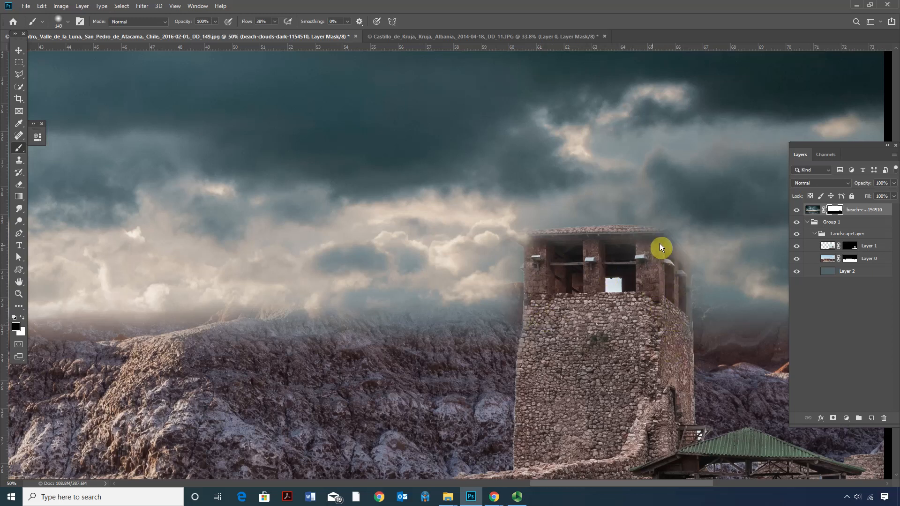
Reveal the tower's roof edge and side wall on the clouds mask with a hard round brush reduced to 70 px.
right_click(533, 244)
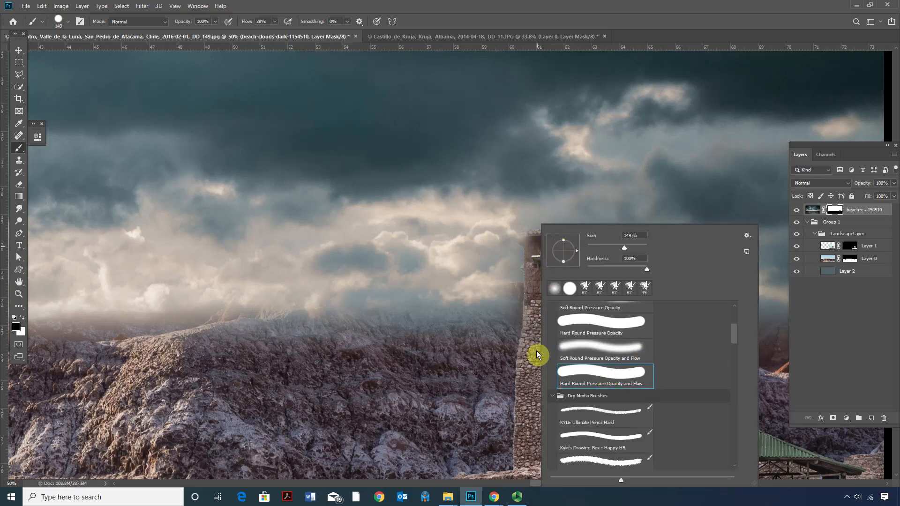
click(539, 372)
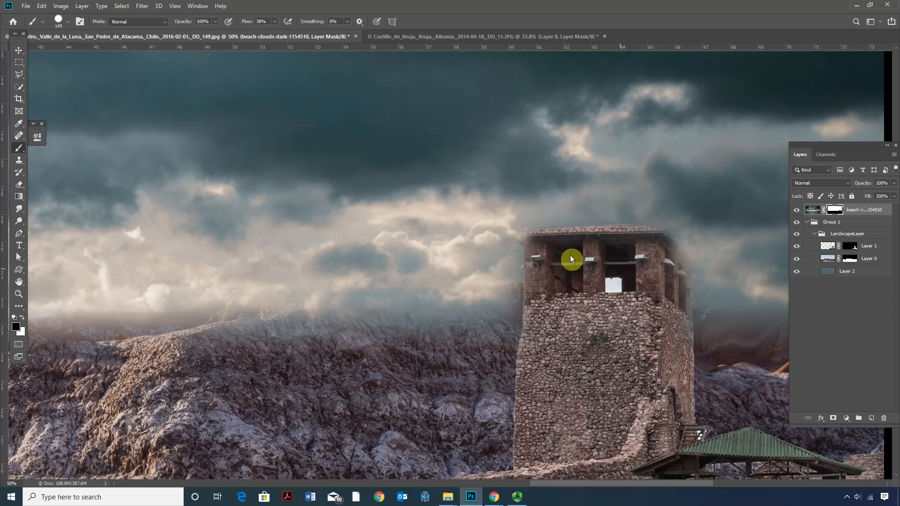
right_click(539, 248)
drag(623, 248, 622, 249)
click(534, 249)
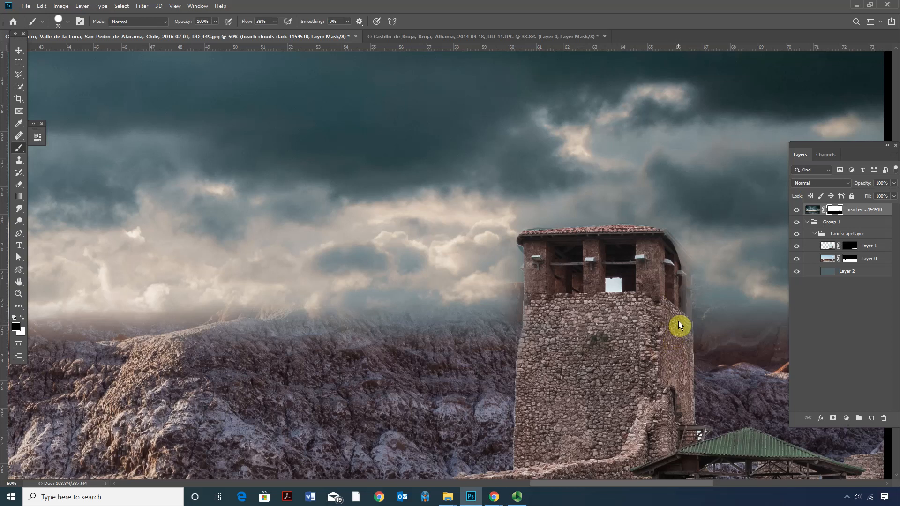
drag(683, 318, 679, 317)
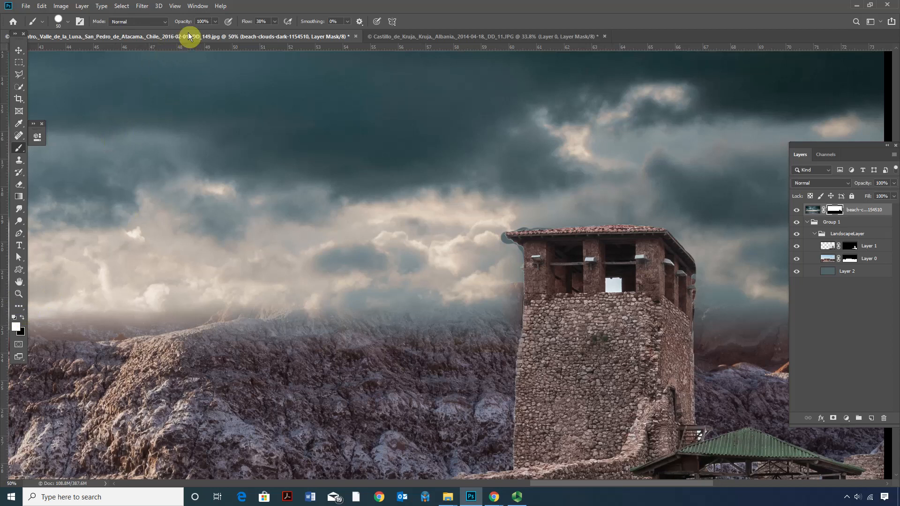
Restore the clouds around the roof's outer corner with a 50 px soft white brush at 43% opacity on the mask.
click(213, 22)
click(511, 240)
right_click(519, 242)
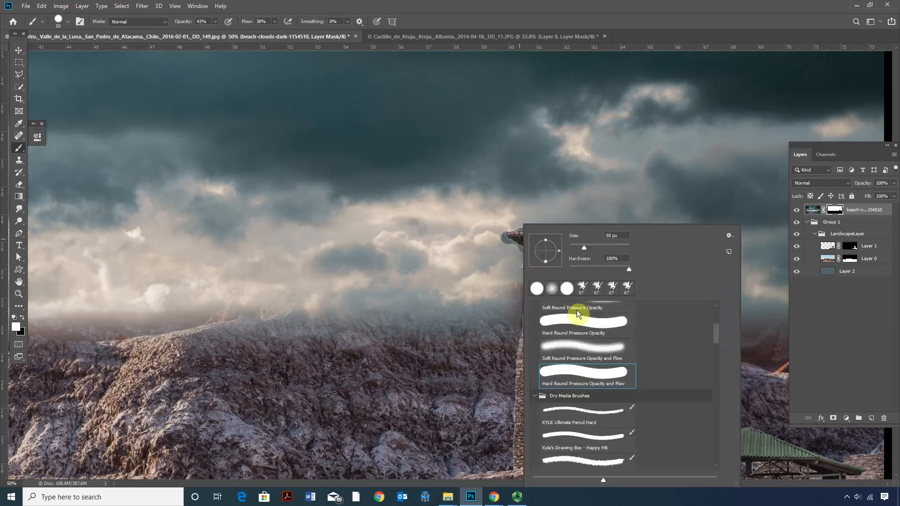
click(554, 291)
click(508, 244)
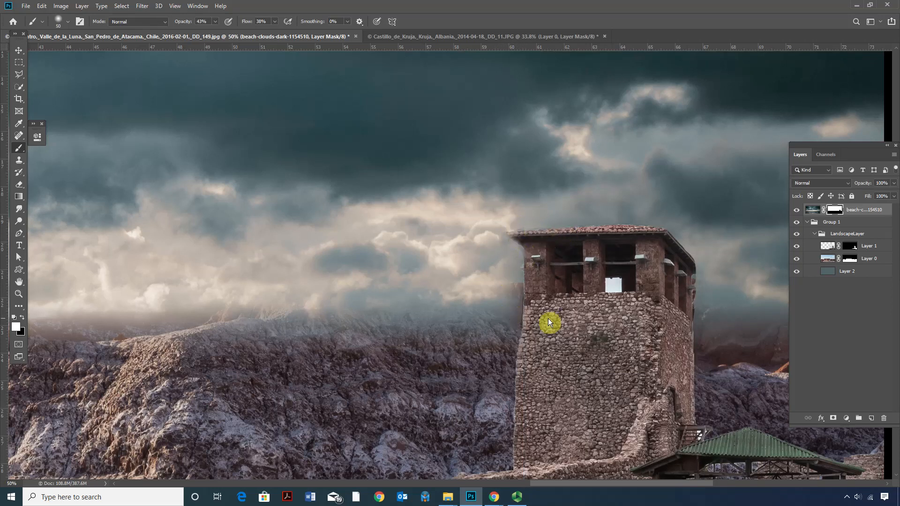
Move Layer 1 out of the LandscapeLayer group to above the clouds layer, and inspect the tower's edges.
scroll(520, 313, down, 5)
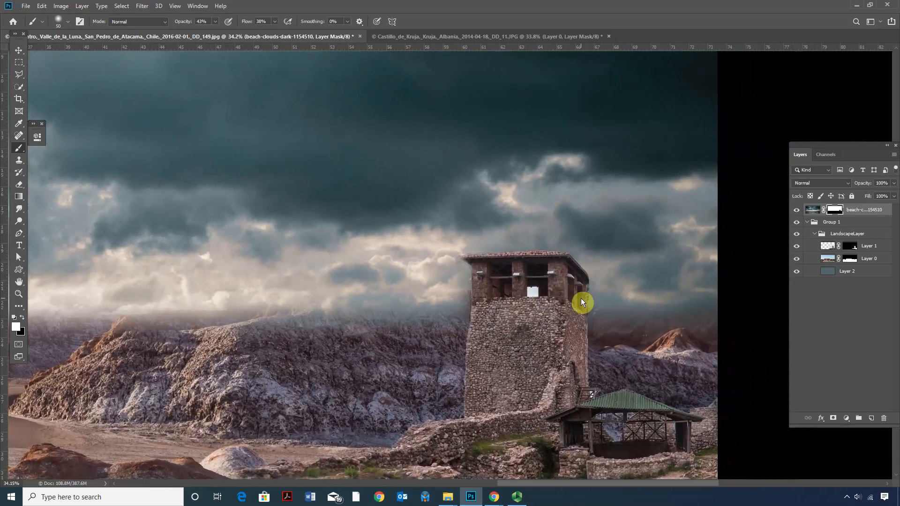
scroll(589, 305, up, 3)
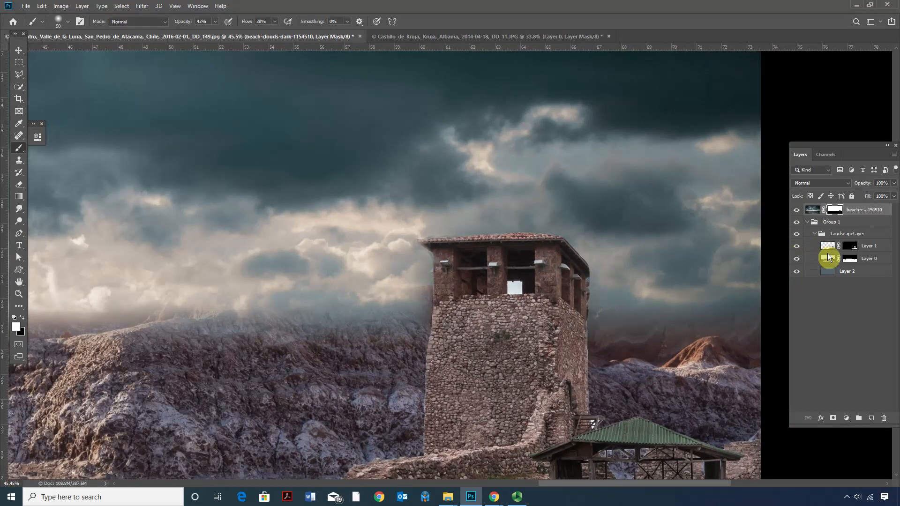
drag(836, 245, 832, 208)
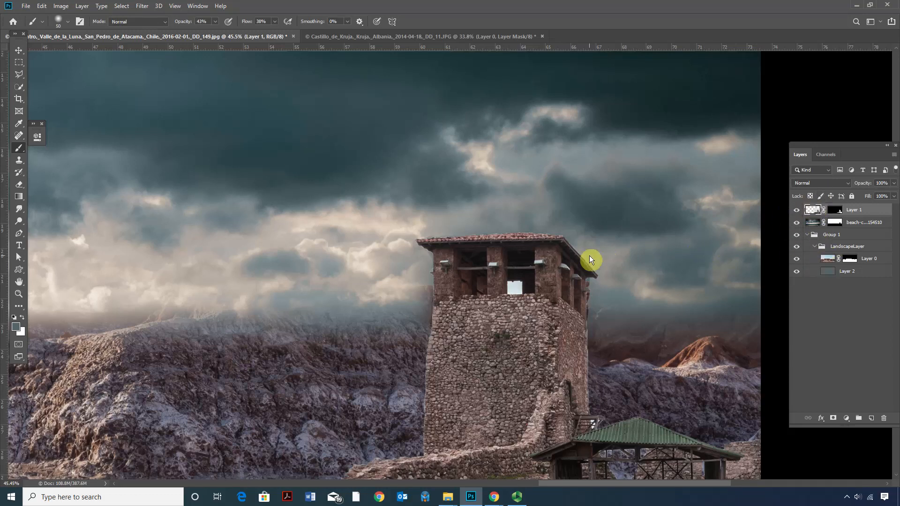
scroll(559, 284, down, 5)
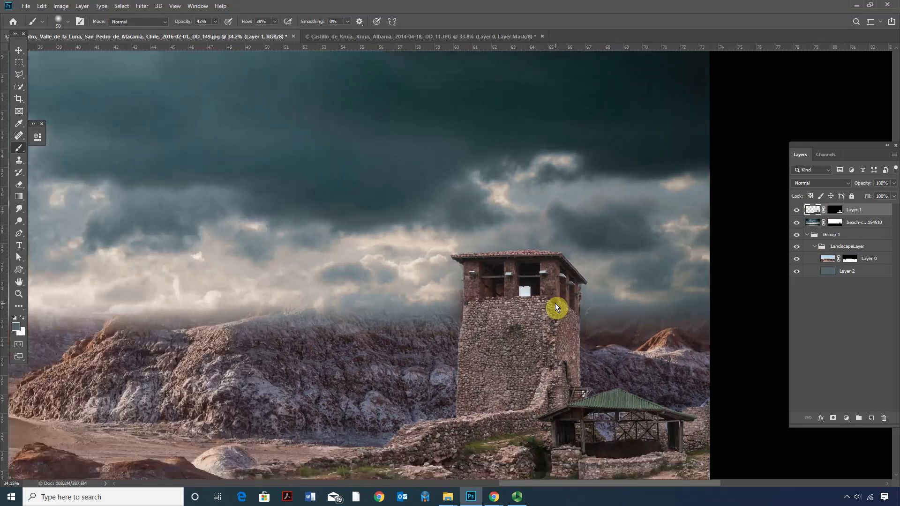
scroll(426, 256, up, 2)
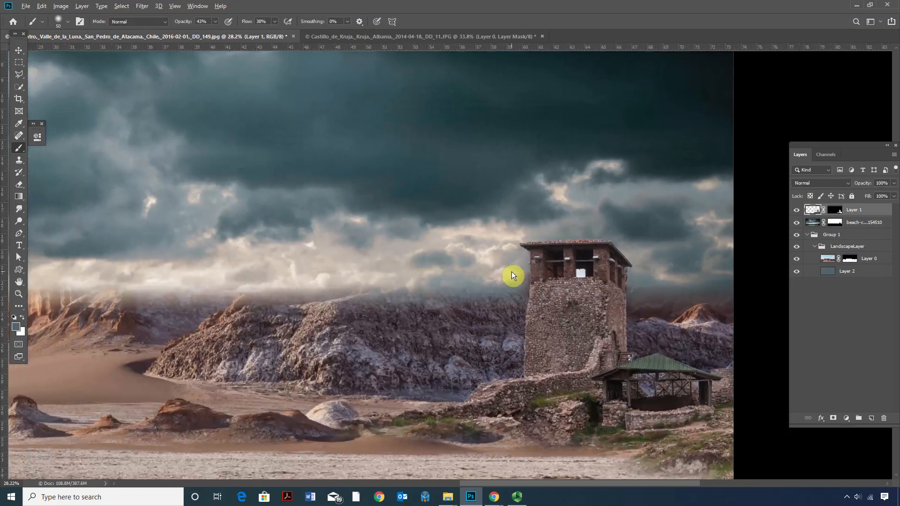
scroll(483, 279, up, 1)
scroll(378, 281, up, 2)
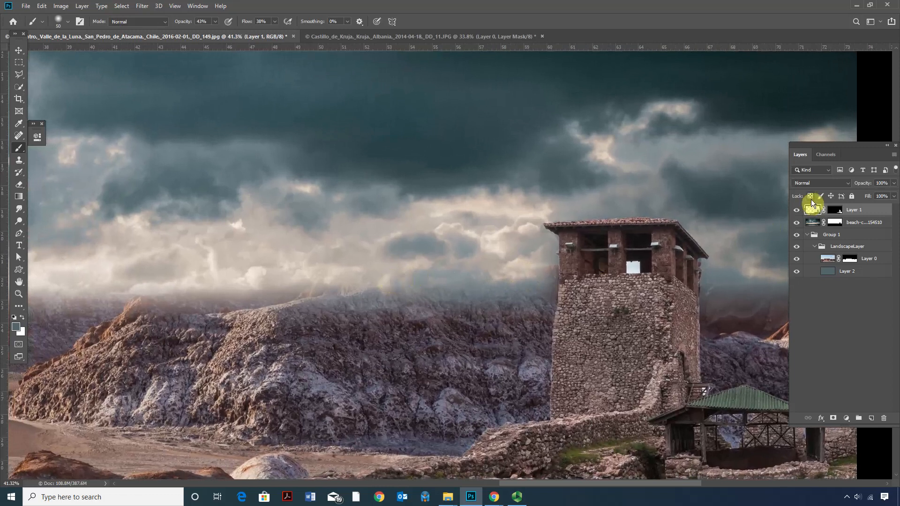
Reveal the hilltops beside the tower by painting black on the clouds layer's mask with a 365 px soft brush.
click(839, 221)
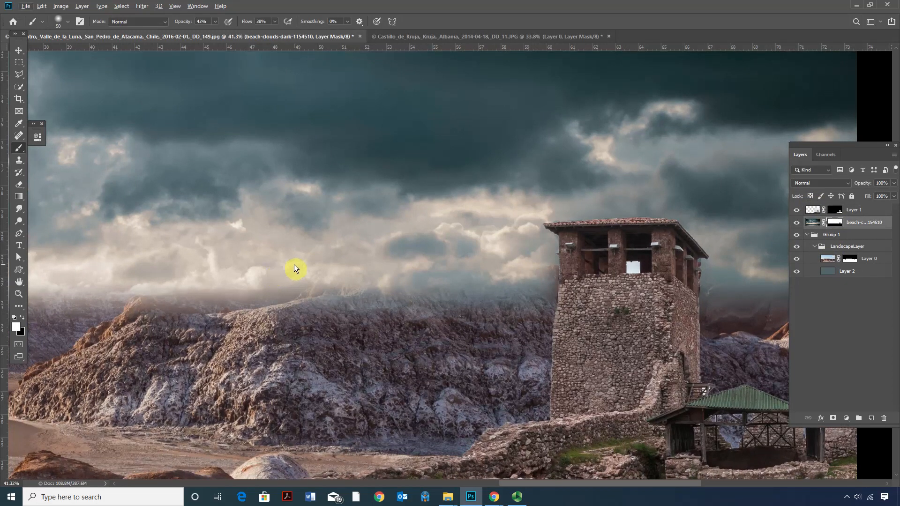
drag(295, 263, 332, 280)
mouse_move(302, 313)
mouse_down()
mouse_move(429, 294)
mouse_move(412, 294)
mouse_up()
mouse_move(490, 309)
mouse_down()
mouse_move(262, 305)
mouse_move(503, 306)
mouse_up()
mouse_move(416, 323)
mouse_down()
mouse_move(187, 316)
mouse_move(381, 297)
mouse_move(422, 307)
mouse_move(170, 308)
mouse_move(253, 293)
mouse_move(378, 300)
mouse_move(317, 248)
mouse_move(267, 290)
mouse_move(284, 314)
mouse_move(151, 338)
mouse_move(261, 274)
mouse_up()
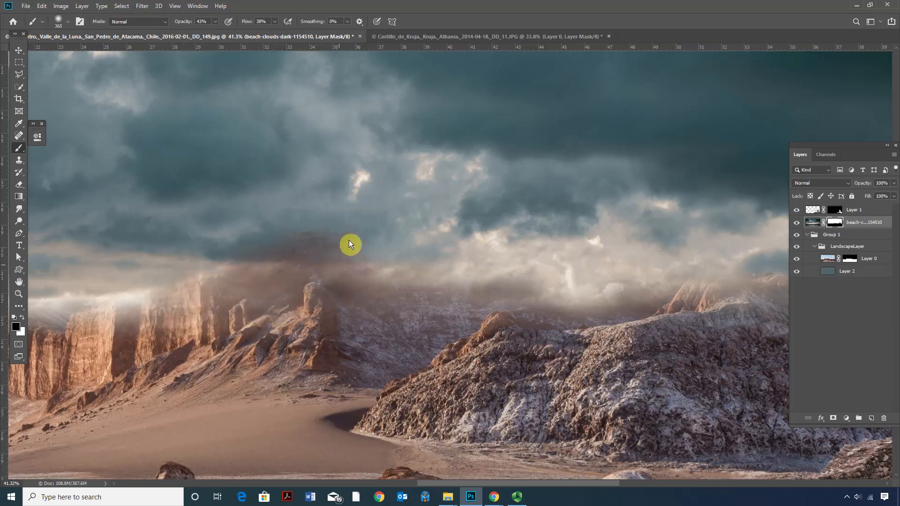
Reveal the orange cliffs, the slope behind them and the adjacent peak by painting black on the clouds mask, undoing an unwanted stroke.
mouse_move(381, 285)
mouse_down()
mouse_move(354, 286)
mouse_move(293, 251)
mouse_up()
key(ctrl+z)
mouse_move(248, 280)
mouse_down()
mouse_move(231, 302)
mouse_move(171, 258)
mouse_up()
mouse_move(229, 272)
mouse_down()
mouse_move(347, 286)
mouse_move(269, 277)
mouse_move(231, 245)
mouse_move(226, 324)
mouse_move(358, 305)
mouse_up()
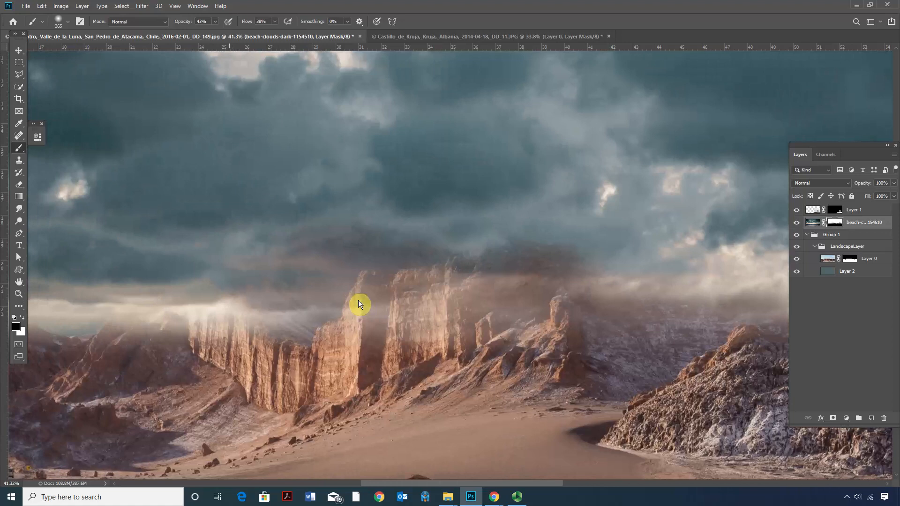
drag(249, 312, 383, 312)
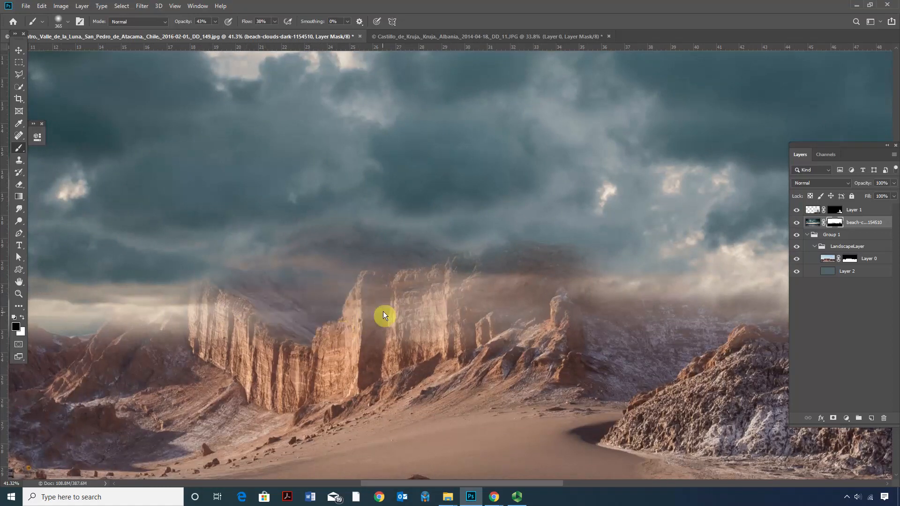
mouse_move(289, 292)
mouse_down()
mouse_move(223, 312)
mouse_move(259, 290)
mouse_move(382, 269)
mouse_up()
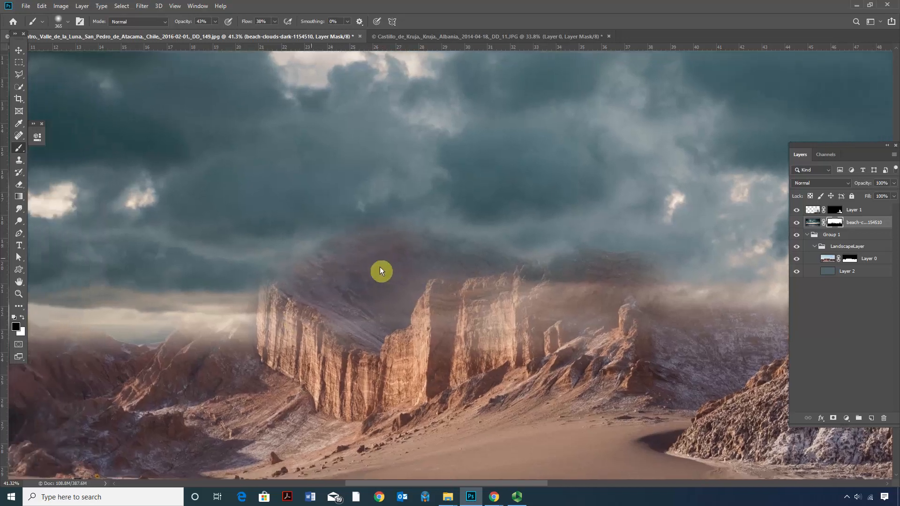
mouse_move(250, 330)
mouse_down()
mouse_move(271, 310)
mouse_move(242, 321)
mouse_move(282, 297)
mouse_move(242, 325)
mouse_up()
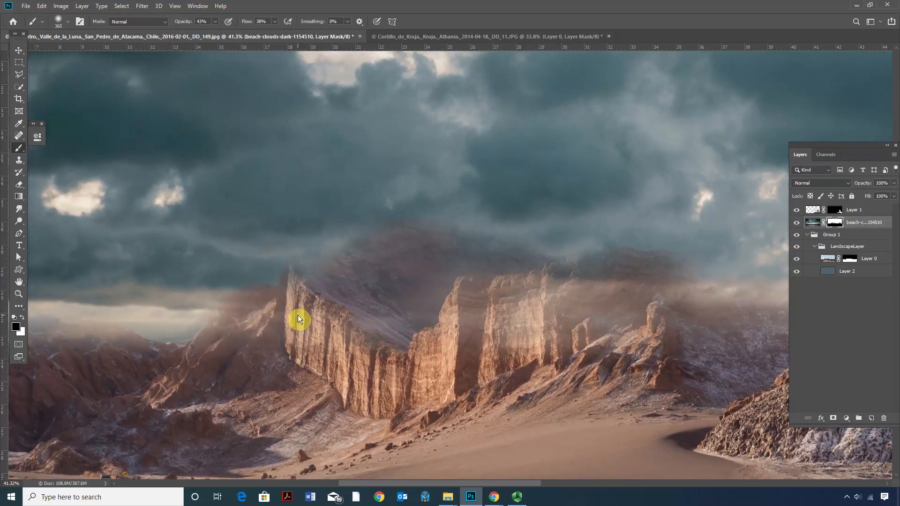
drag(297, 315, 267, 313)
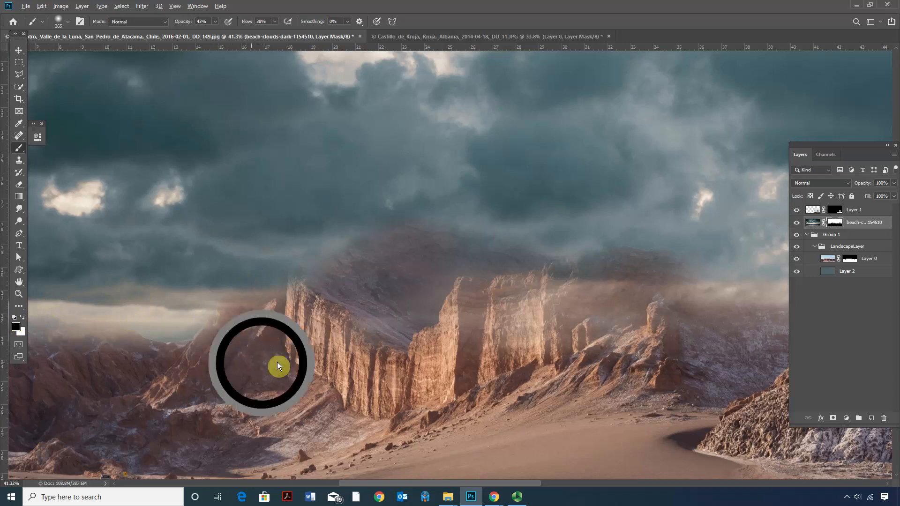
Reveal the far-left mountain with black on the clouds mask, and soften the gap beside the neighbouring peak with white.
drag(280, 351, 462, 349)
mouse_move(136, 326)
mouse_down()
mouse_move(197, 341)
mouse_move(159, 323)
mouse_move(192, 341)
mouse_move(187, 334)
mouse_move(197, 331)
mouse_move(166, 318)
mouse_move(205, 343)
mouse_move(280, 362)
mouse_move(209, 331)
mouse_move(278, 359)
mouse_up()
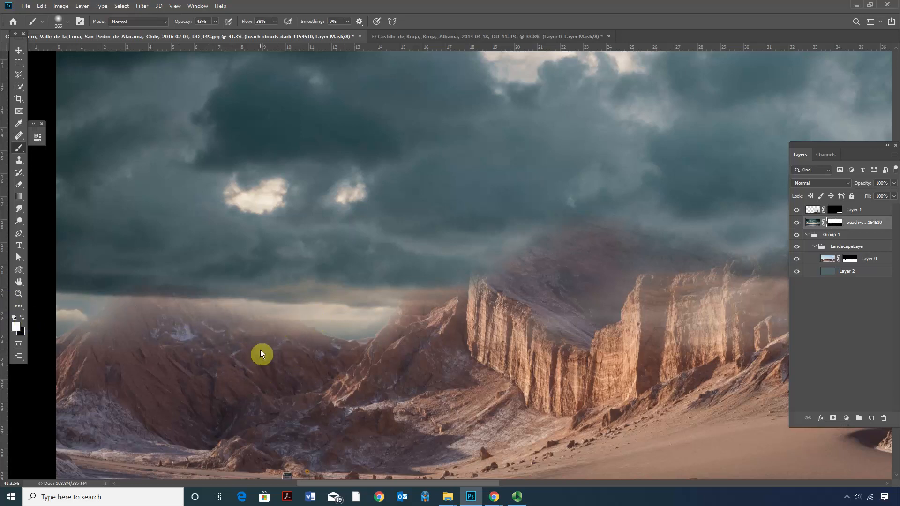
drag(343, 343, 379, 336)
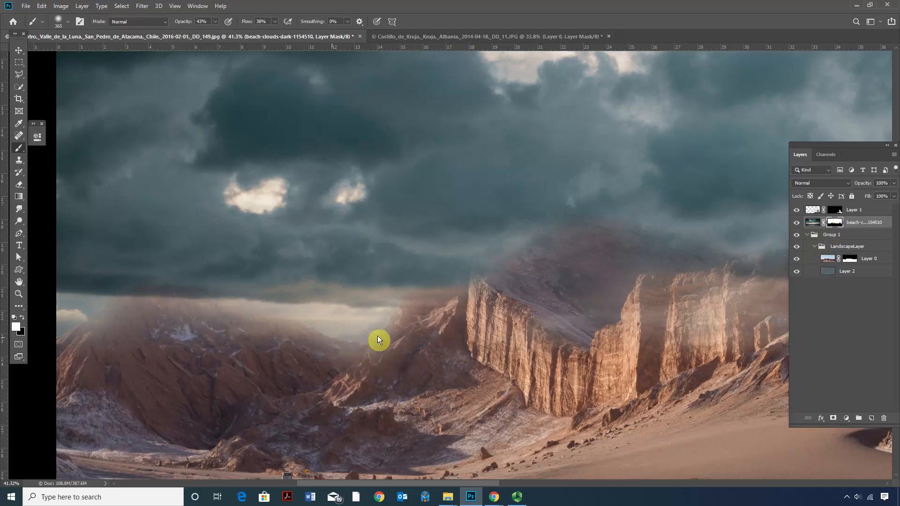
scroll(158, 331, left, 2)
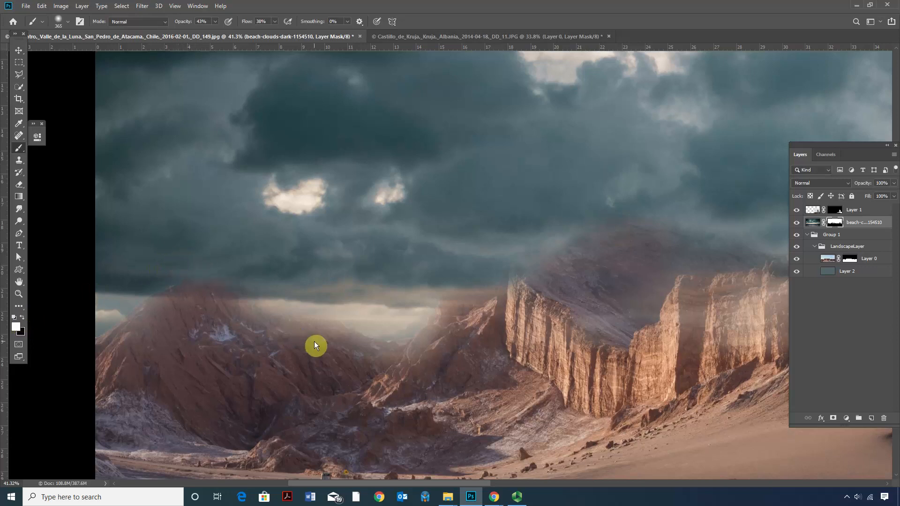
Paint black on the clouds mask along the ridge between the orange cliffs and the tower to bring out its tops.
scroll(341, 336, down, 7)
drag(496, 344, 230, 343)
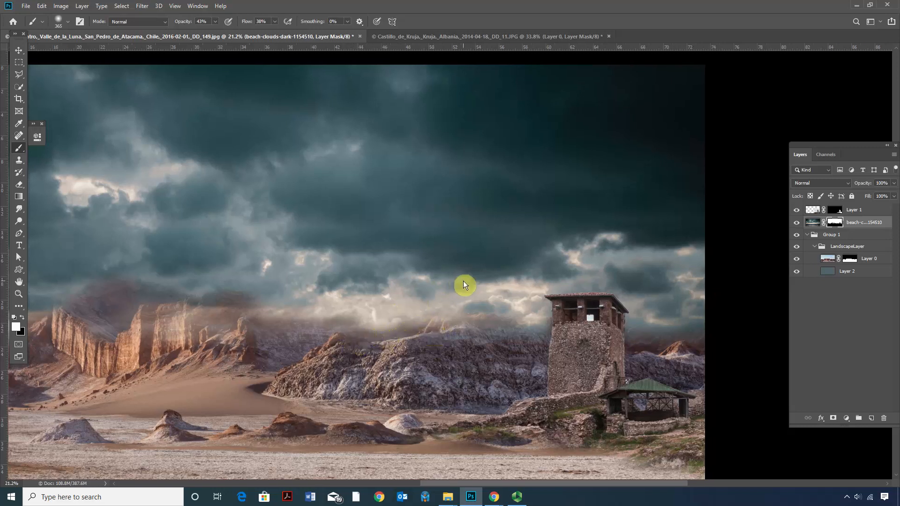
click(466, 324)
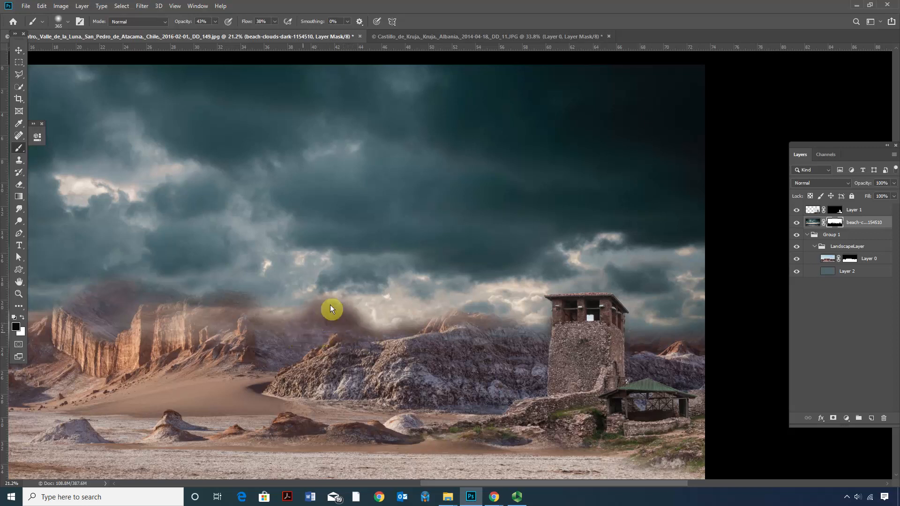
mouse_move(373, 339)
mouse_down()
mouse_move(334, 326)
mouse_move(353, 335)
mouse_up()
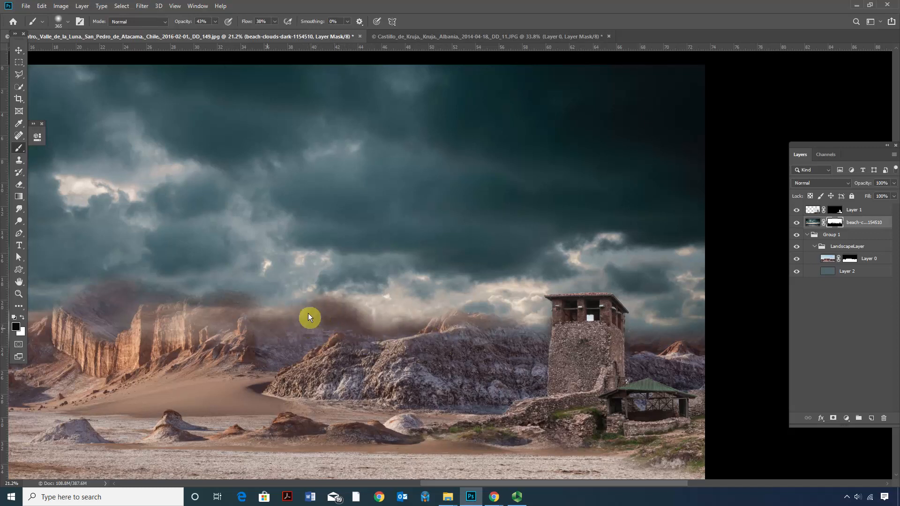
scroll(348, 364, down, 2)
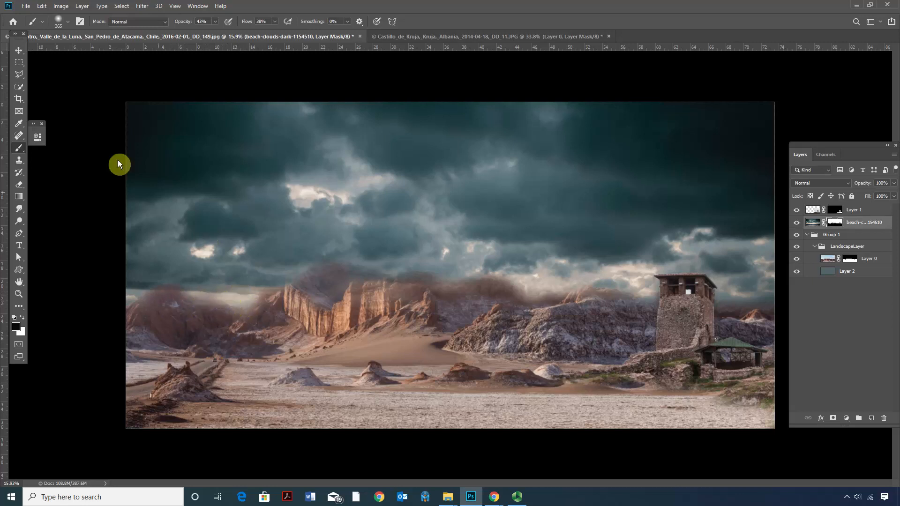
Bring out more of the far-left mountain with black on the clouds mask, and reposition the layer list over the canvas.
key(v)
mouse_move(257, 215)
mouse_down()
mouse_move(263, 198)
mouse_move(259, 210)
mouse_up()
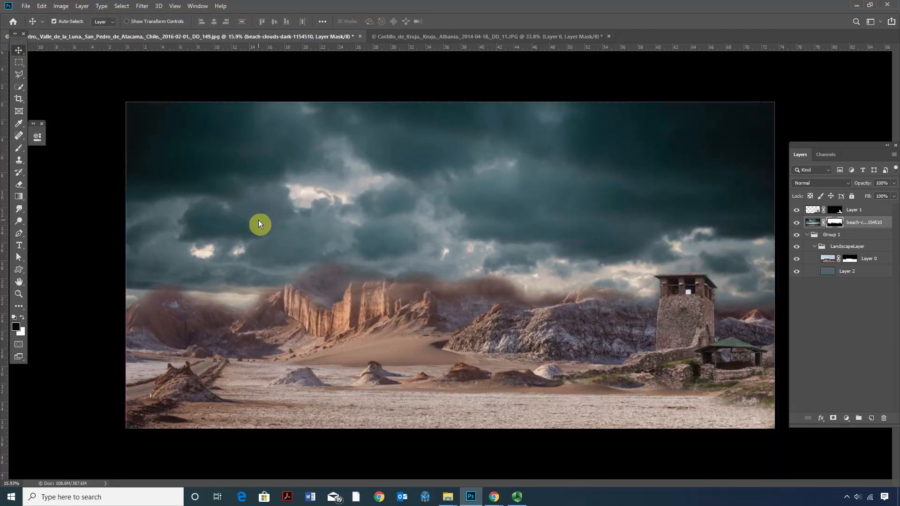
key(b)
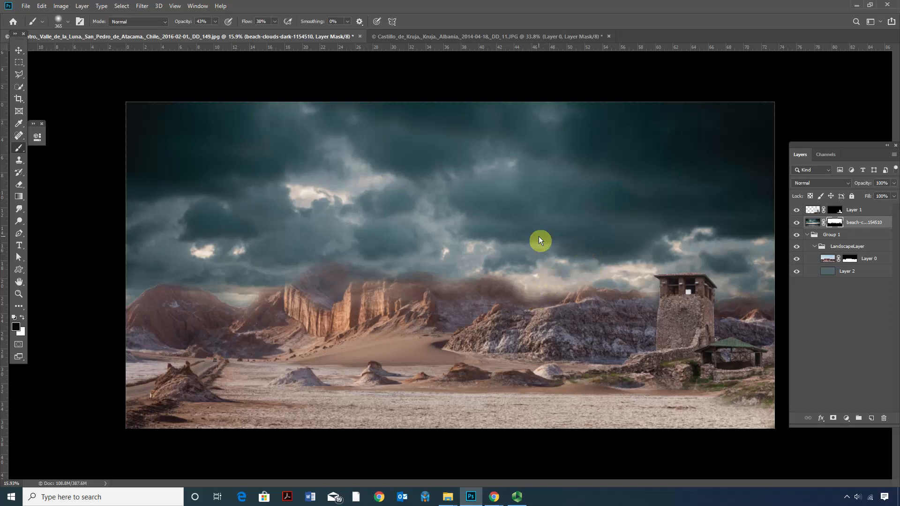
drag(813, 148, 727, 144)
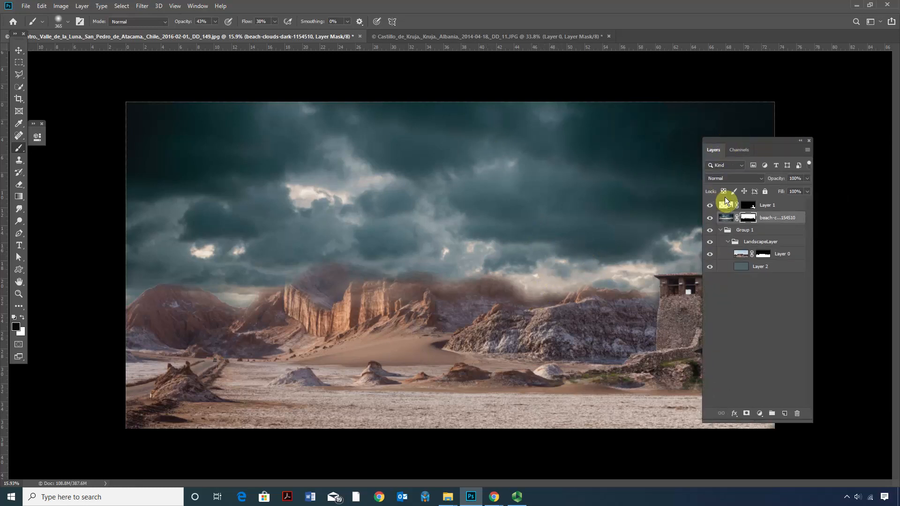
Check which layer holds the stone tower by toggling its visibility, and move it into the LandscapeLayer group above Layer 0.
click(710, 207)
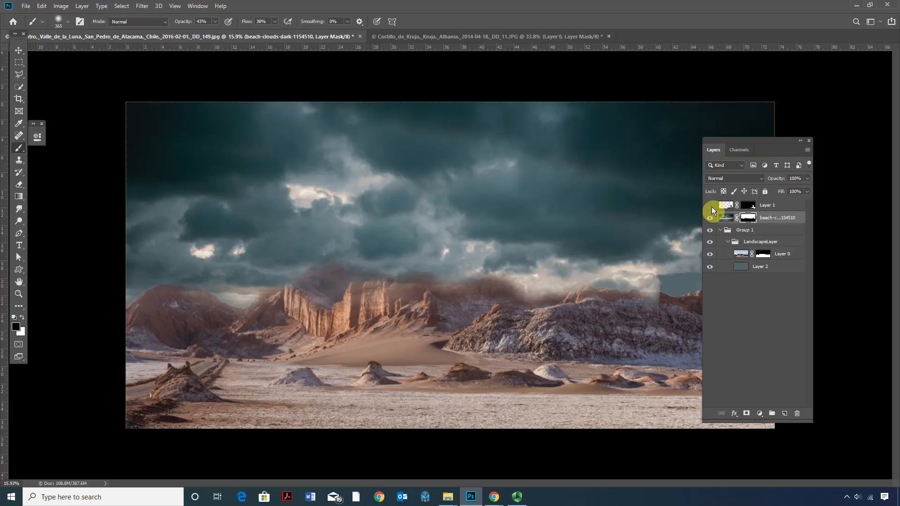
click(712, 207)
click(712, 207)
click(712, 206)
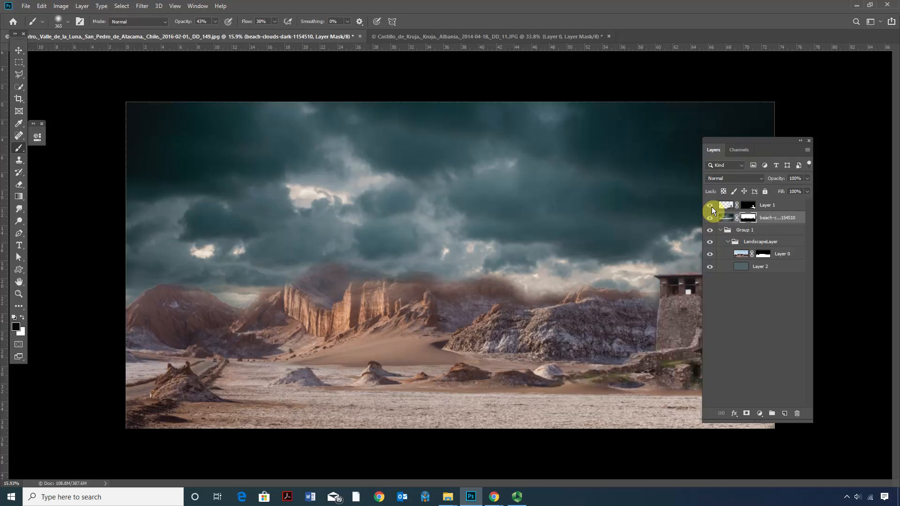
drag(724, 210, 736, 251)
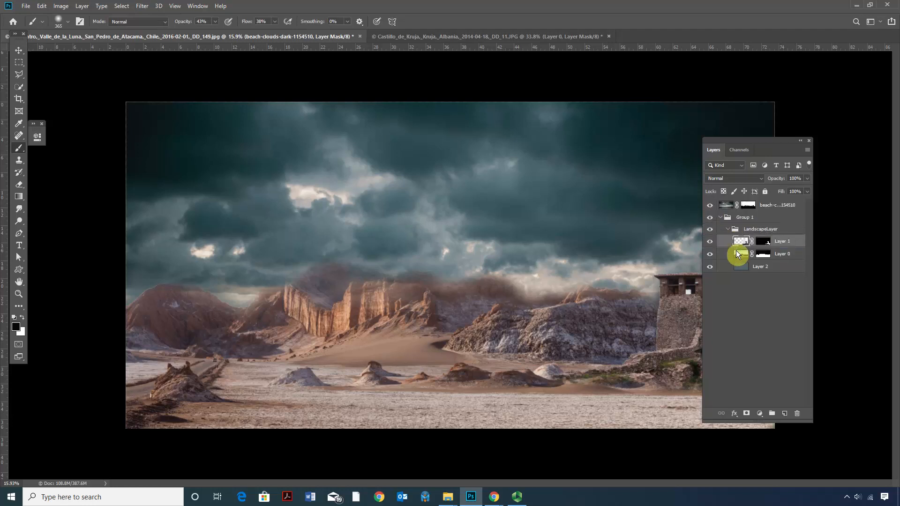
drag(734, 143, 788, 148)
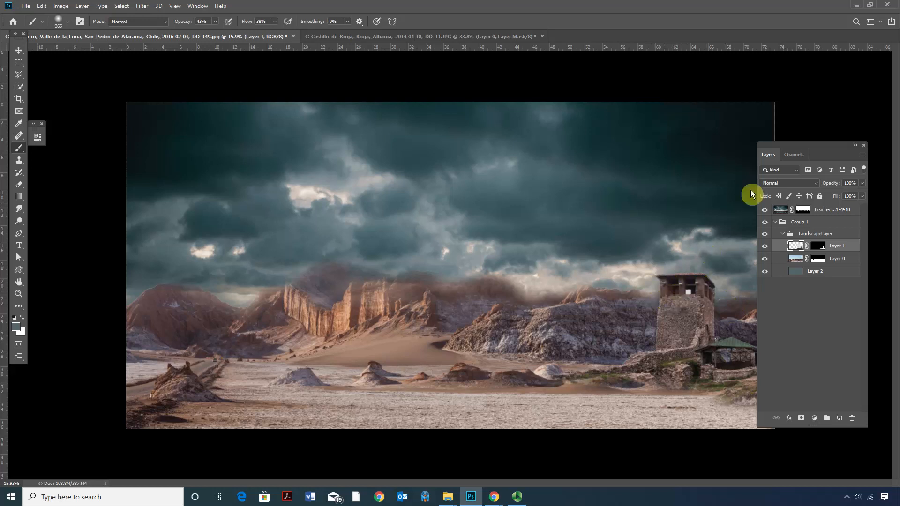
drag(791, 152, 771, 153)
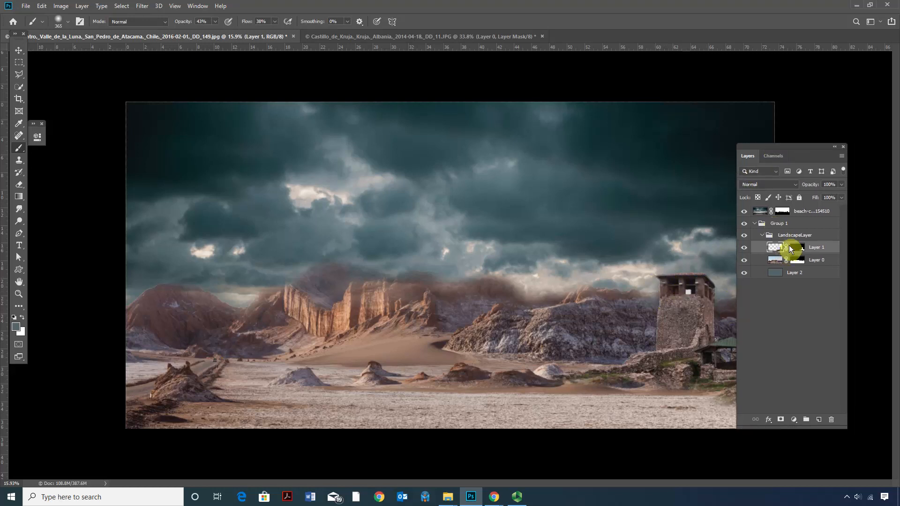
Select the LandscapeLayer group and compare the image with the group and the clouds layer switched off and on.
click(792, 239)
click(747, 236)
click(746, 236)
click(747, 236)
click(747, 236)
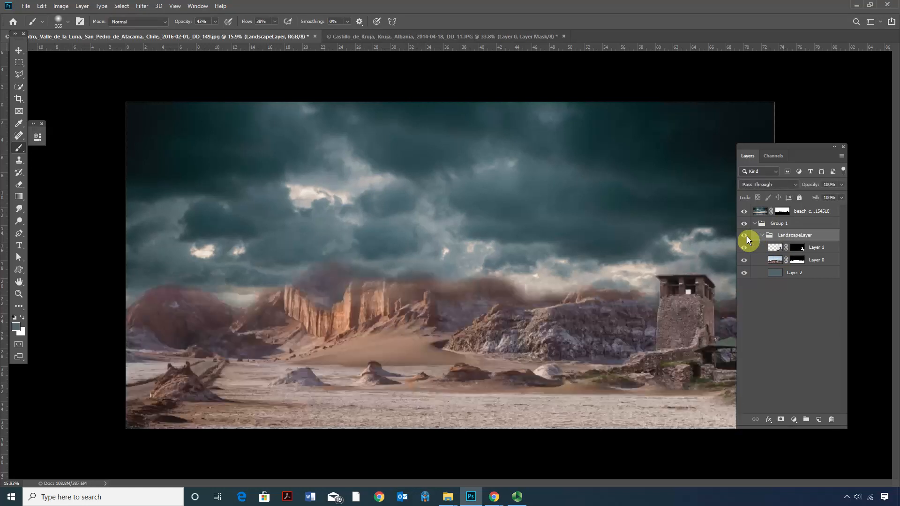
click(747, 236)
click(747, 237)
click(741, 212)
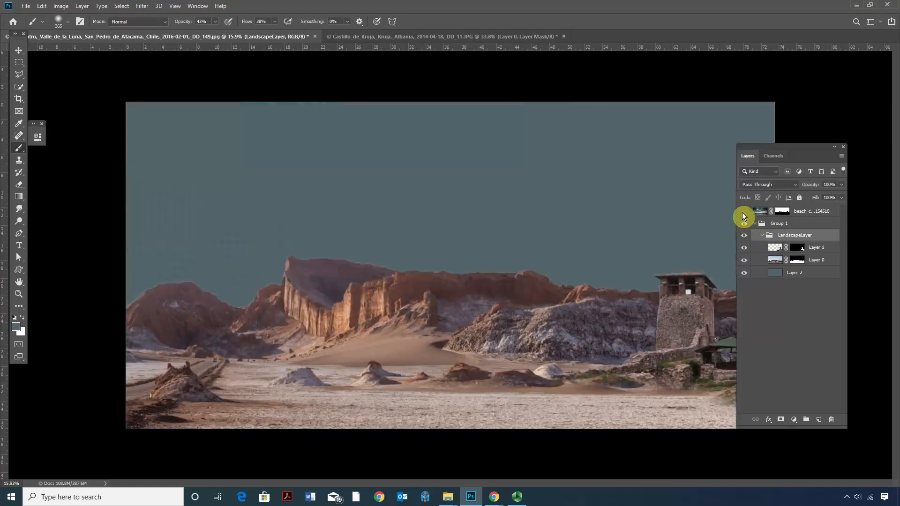
click(742, 212)
click(742, 212)
click(742, 212)
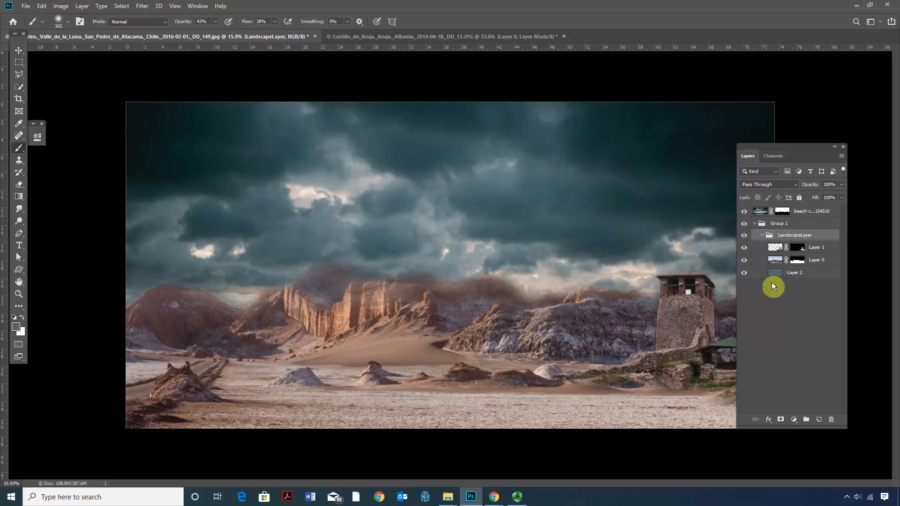
Add a Color Lookup adjustment layer above the tower layer in the LandscapeLayer group, using the DropBlues.3DL look.
click(793, 421)
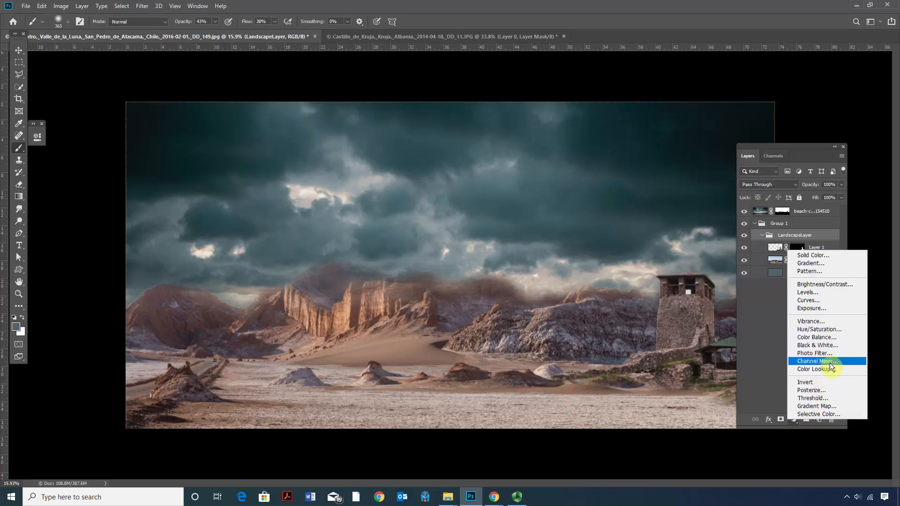
click(817, 369)
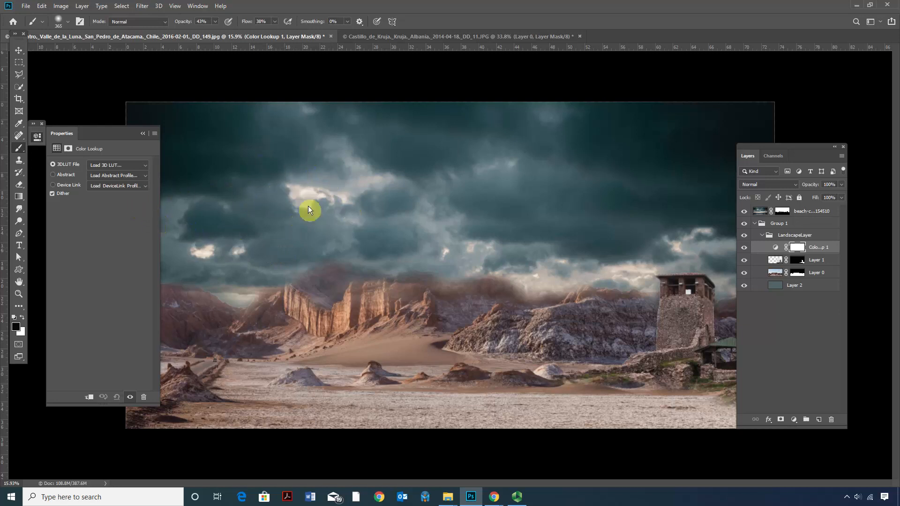
click(112, 165)
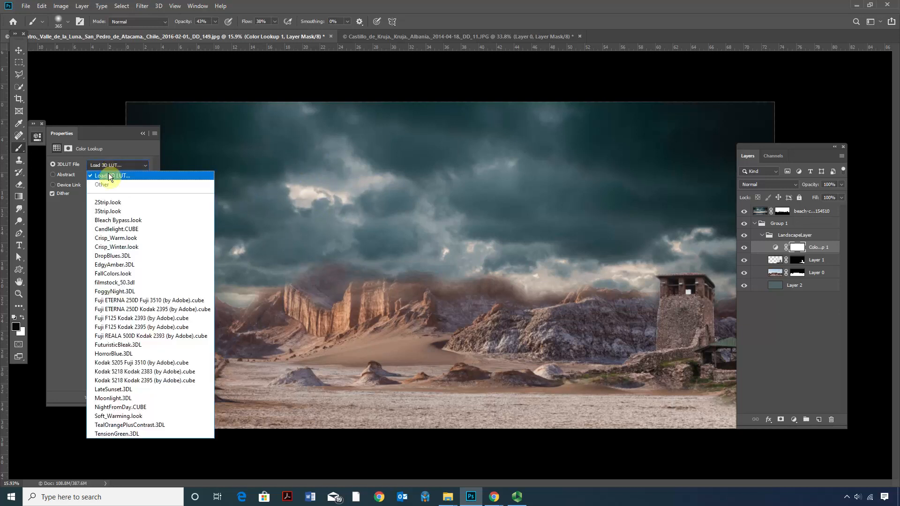
click(118, 257)
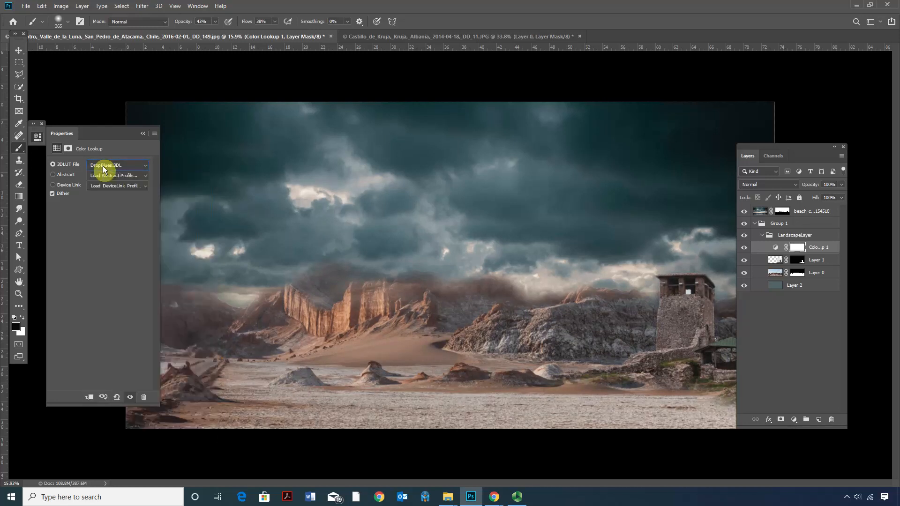
Step through further 3D LUTs on the Color Lookup layer, from FallColors.look to Fuji ETERNA 250D Kodak 2395.
key(Down)
key(Down)
key(Down)
key(Down)
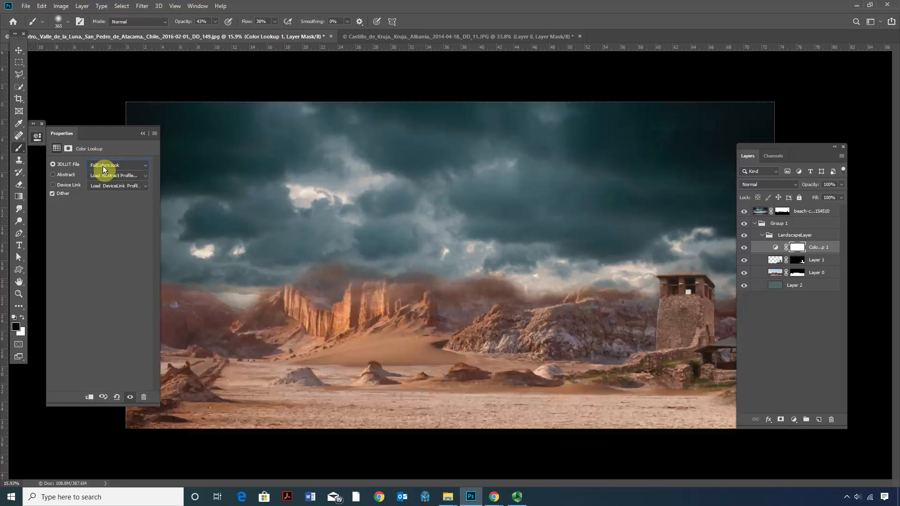
key(Down)
key(Down)
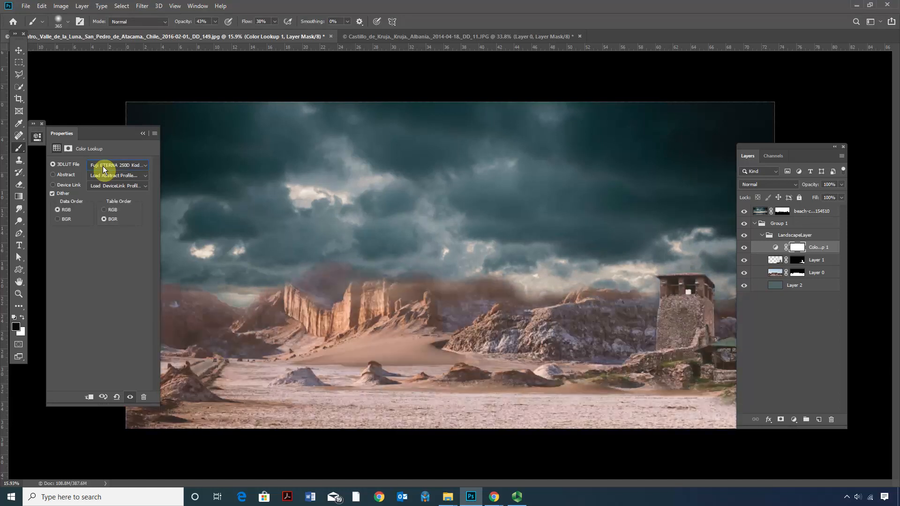
Preview the Moonlight.3DL and NightFromDay.CUBE looks on the Color Lookup layer, and settle on FuturisticBleak.3DL.
click(105, 167)
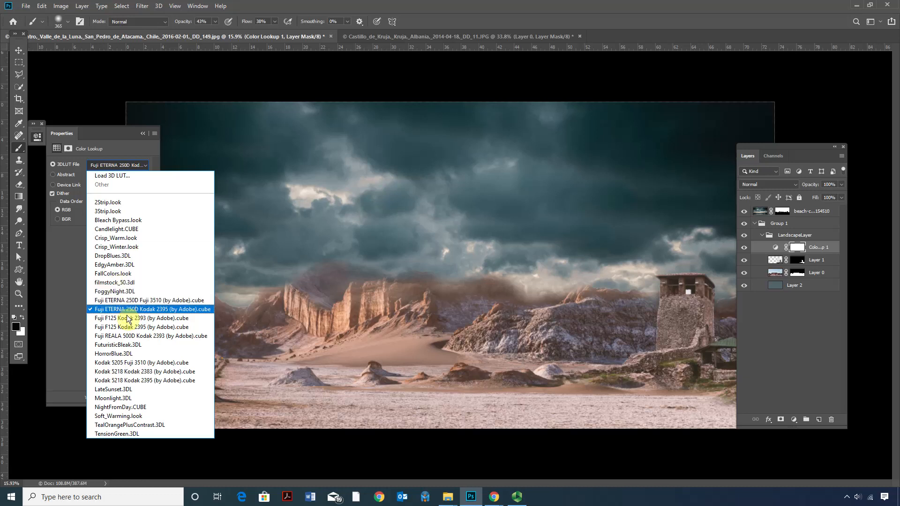
click(118, 398)
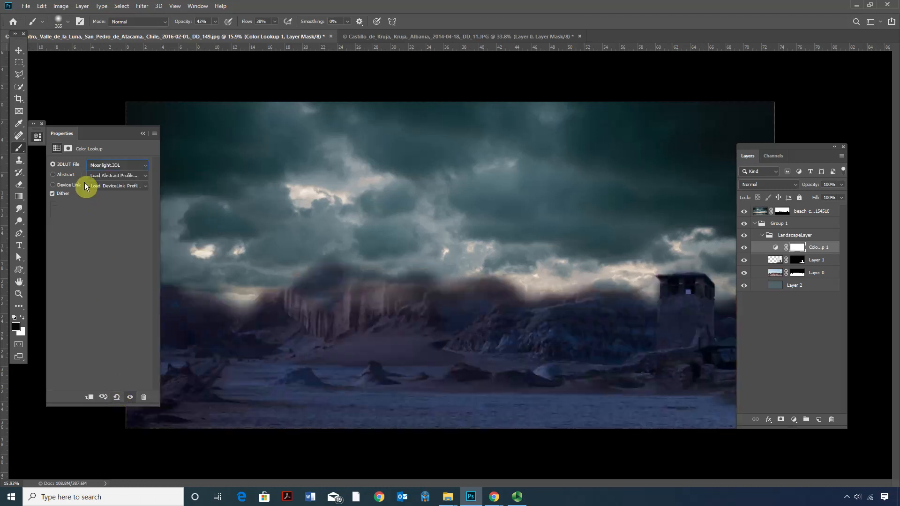
click(100, 166)
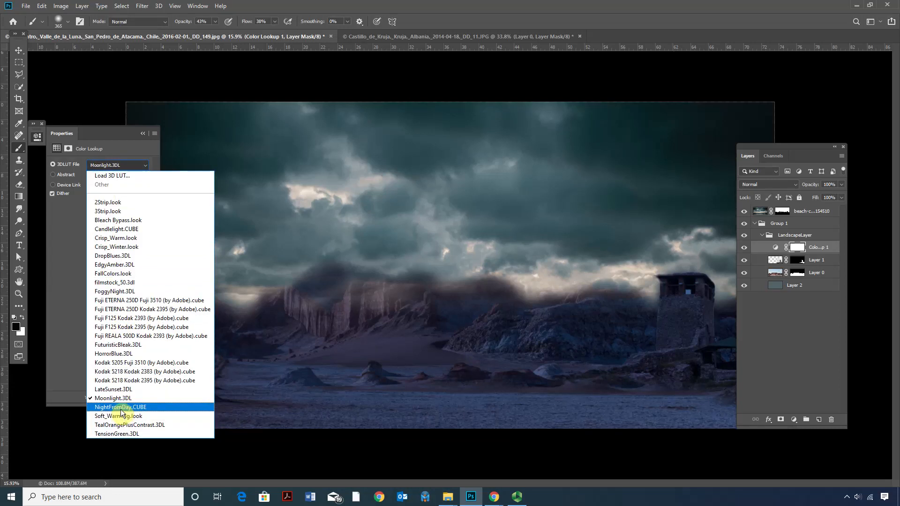
click(123, 408)
click(100, 166)
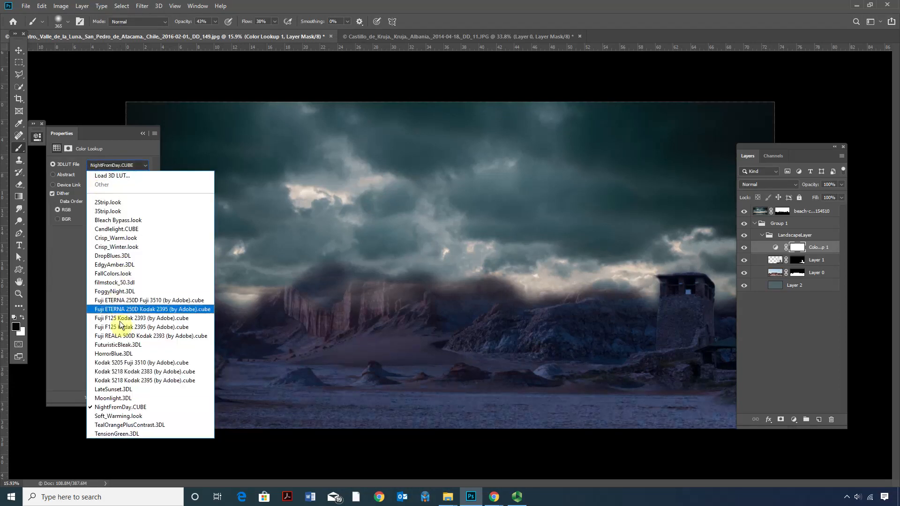
click(127, 346)
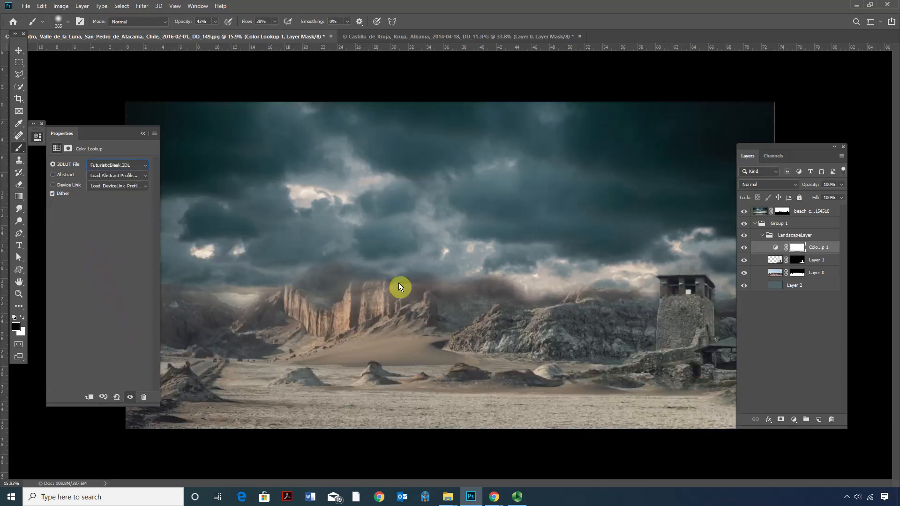
Paint black on the clouds mask over the cliffs and central ridge tops with a 432 px soft brush at 64% opacity.
click(783, 211)
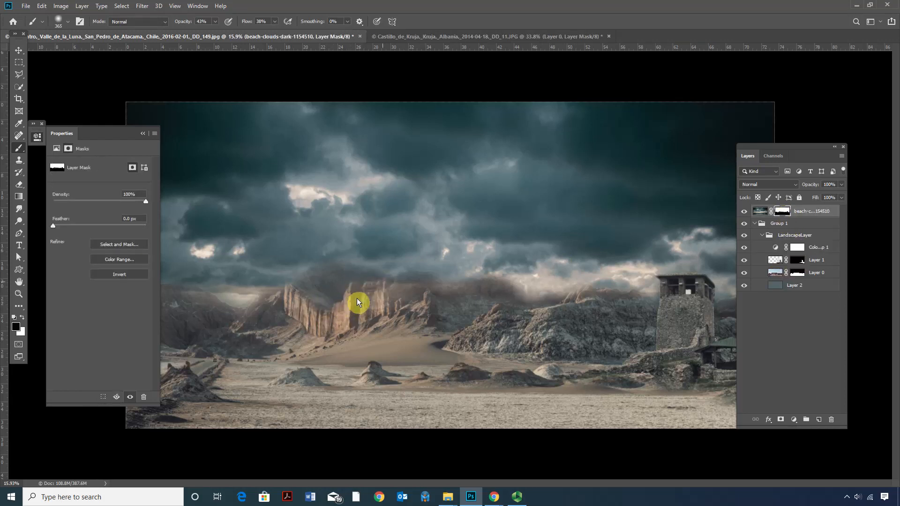
click(215, 21)
drag(224, 33, 224, 34)
right_click(403, 212)
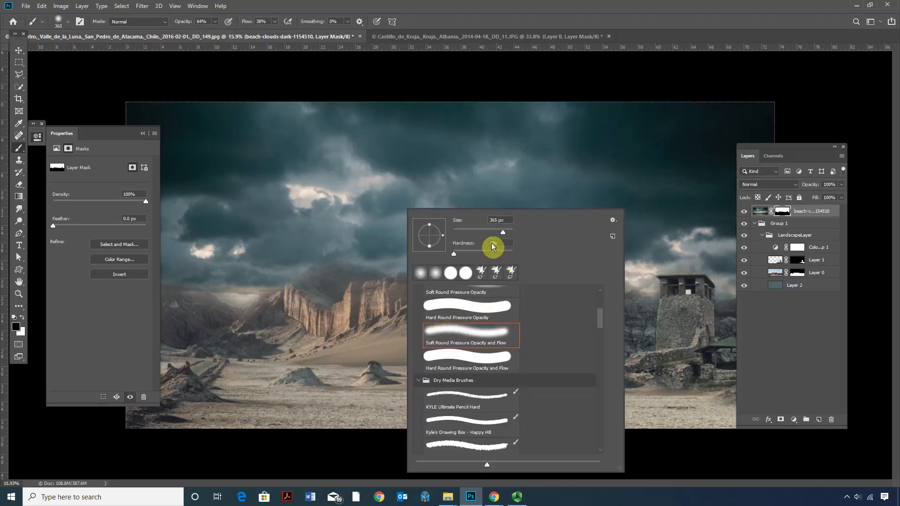
click(295, 329)
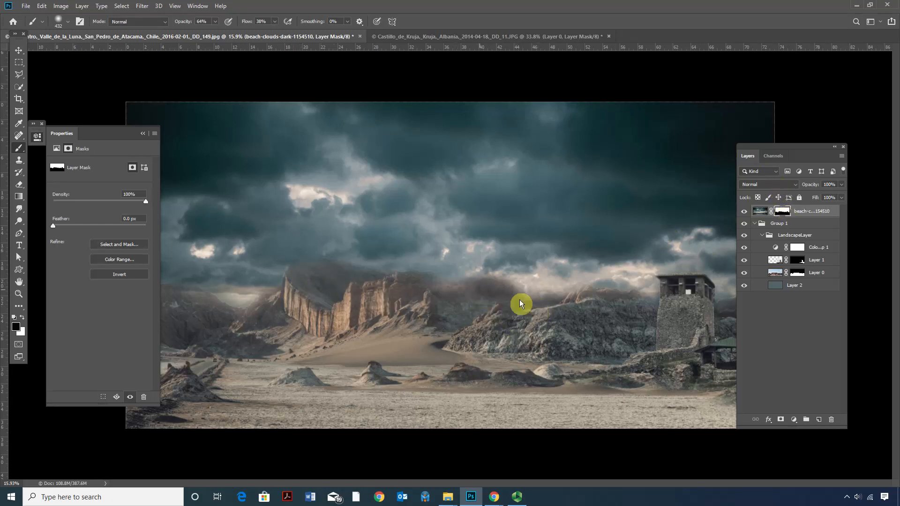
mouse_move(486, 286)
mouse_down()
mouse_move(503, 303)
mouse_move(514, 289)
mouse_up()
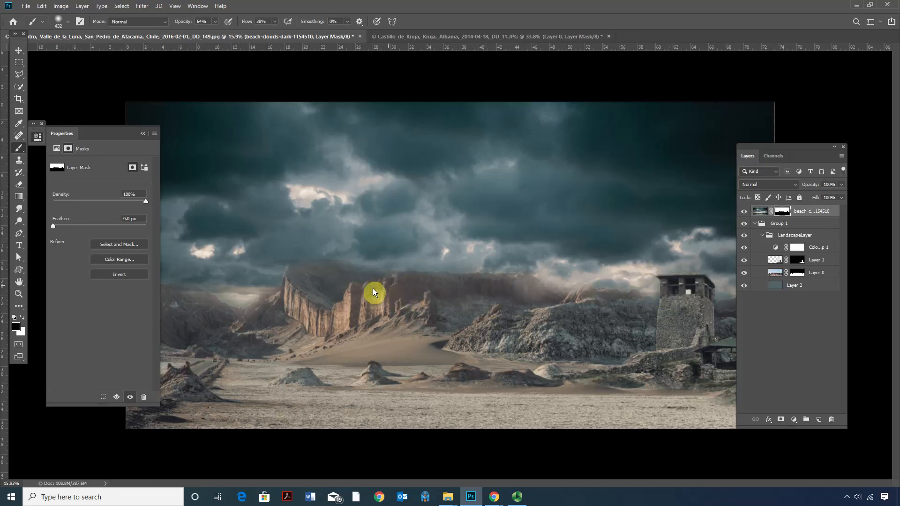
Add a Levels adjustment above the tower layer, hide Color Lookup, set output white to 147 and midtones to 1.15, and lower input white.
click(774, 258)
click(792, 418)
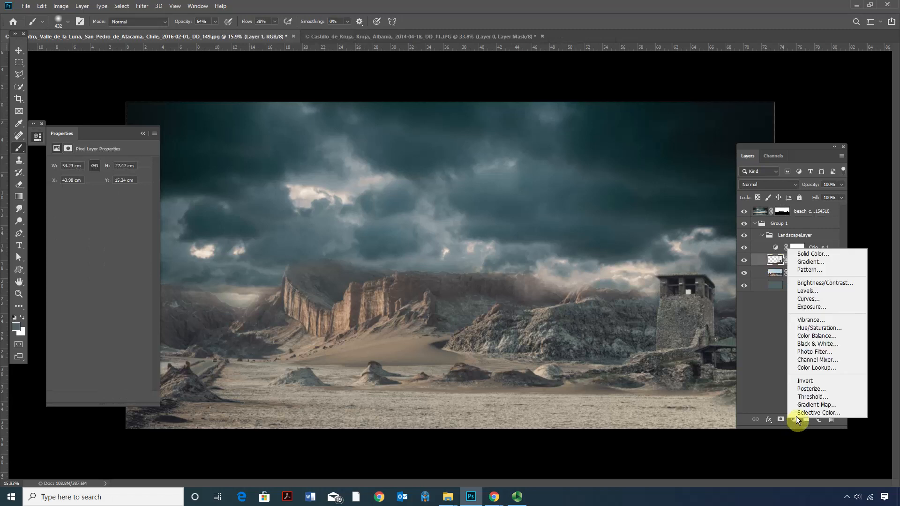
click(823, 290)
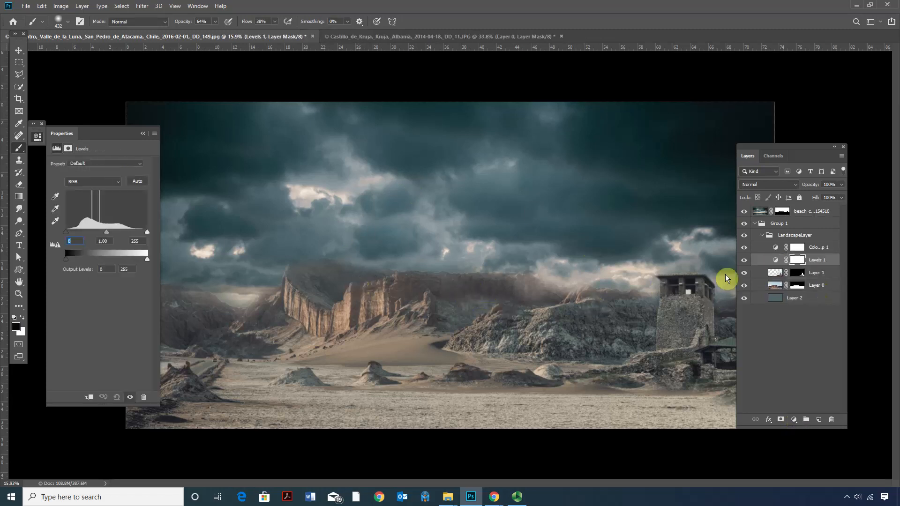
click(745, 248)
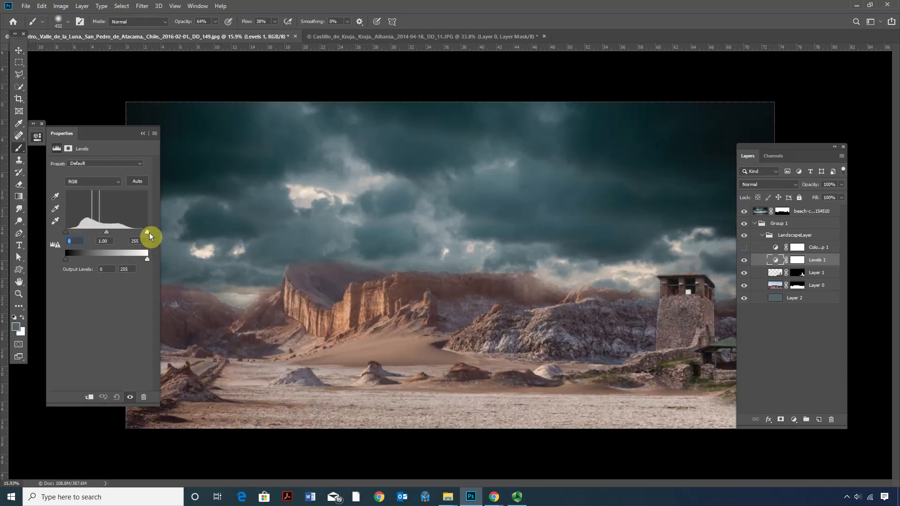
drag(142, 259, 112, 257)
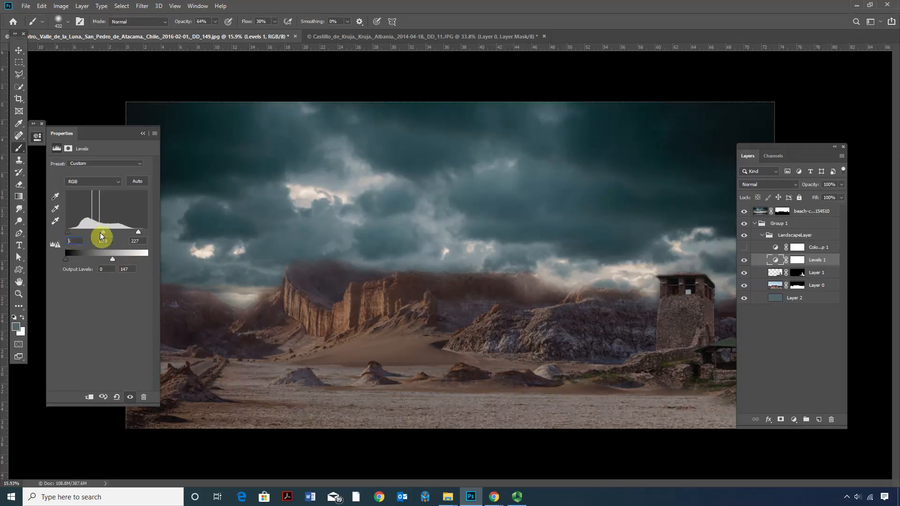
drag(101, 232, 97, 232)
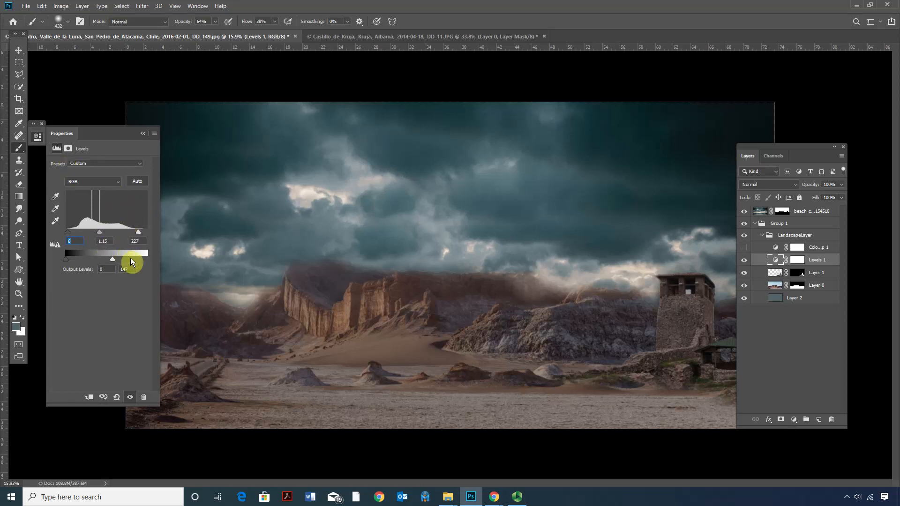
drag(137, 232, 135, 231)
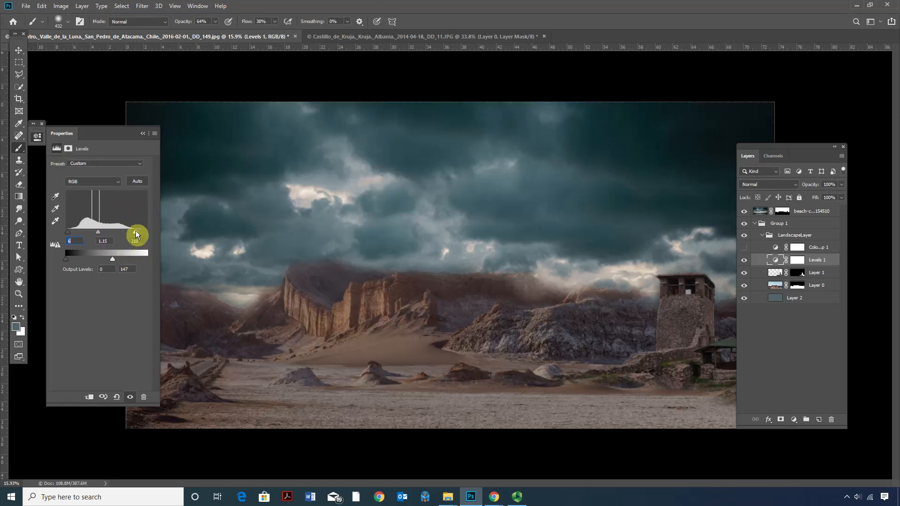
Try setting the Levels black point by sampling the dark clouds, and undo it.
click(56, 197)
click(186, 147)
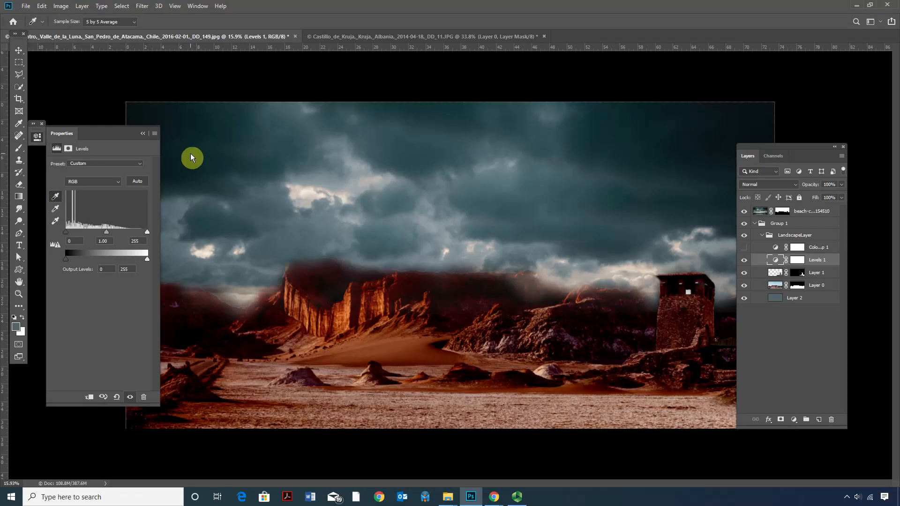
key(ctrl+z)
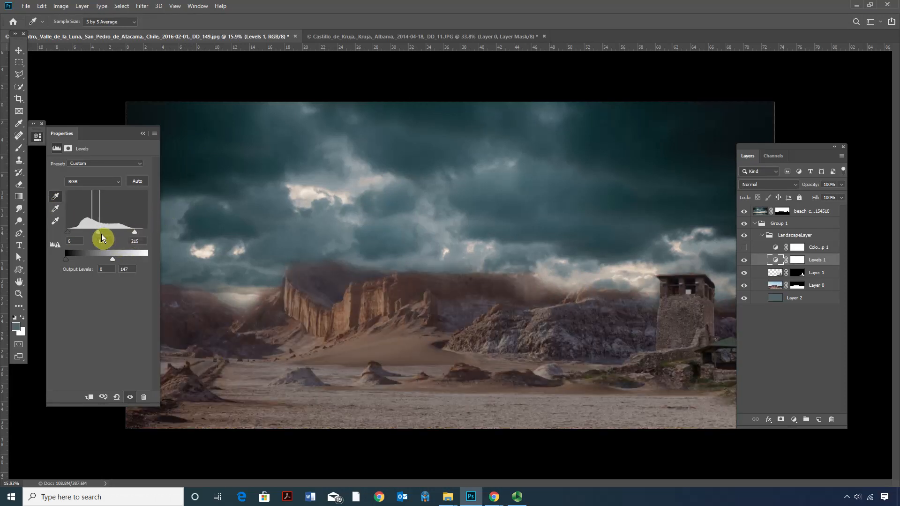
Show the Color Lookup layer again and set the green channel's white input level to 227 in the Levels adjustment.
click(743, 246)
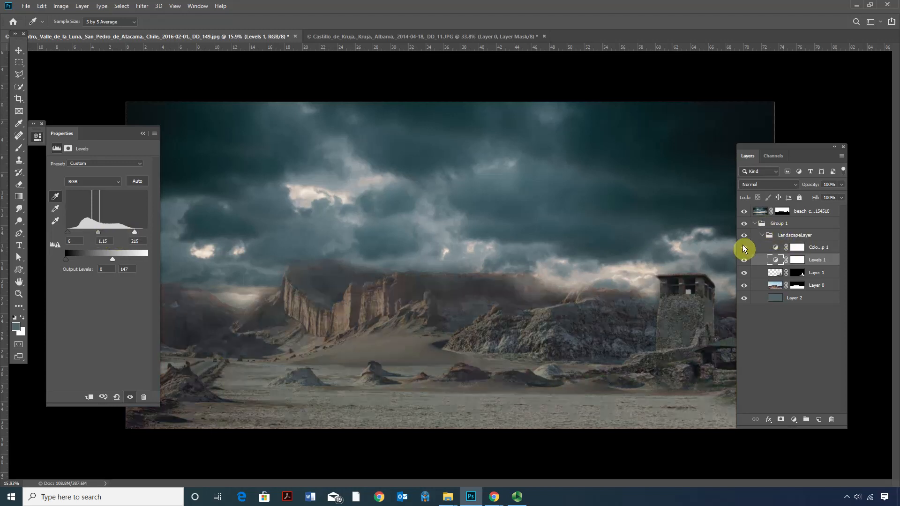
click(778, 246)
double_click(776, 261)
click(101, 182)
click(88, 201)
drag(148, 232, 139, 231)
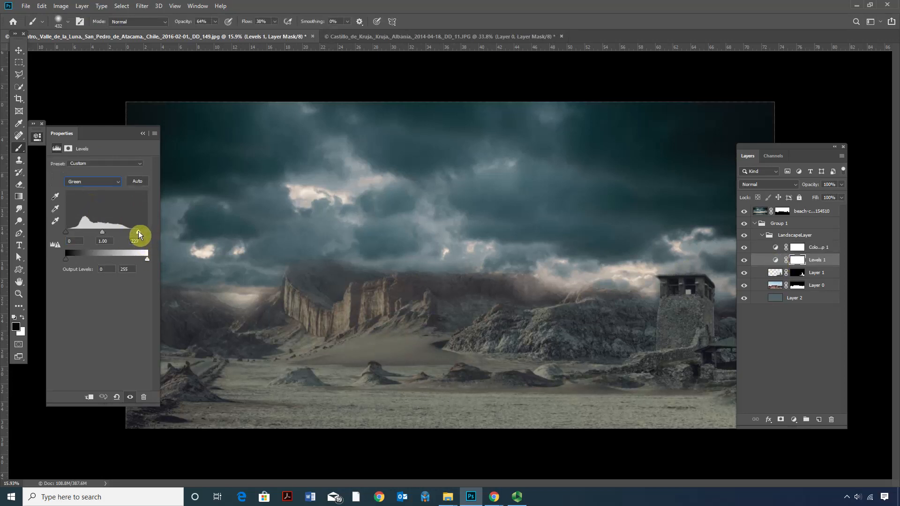
Lower the white input levels of the red and blue channels in the Levels adjustment to balance the landscape's colour.
click(90, 183)
click(82, 194)
drag(145, 234, 140, 234)
click(85, 183)
click(79, 208)
drag(147, 232, 137, 232)
Try the Overlay blend mode on the Color Lookup layer, and return it to Normal.
click(797, 249)
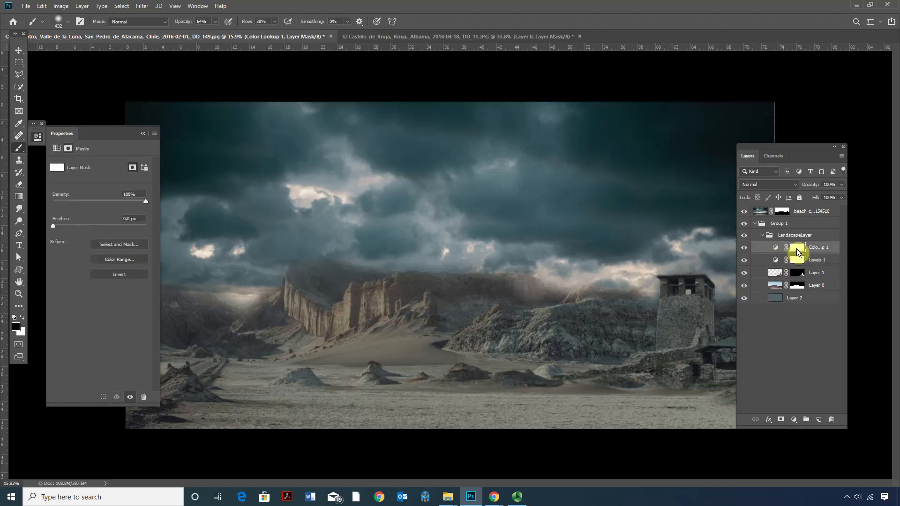
click(841, 185)
click(765, 184)
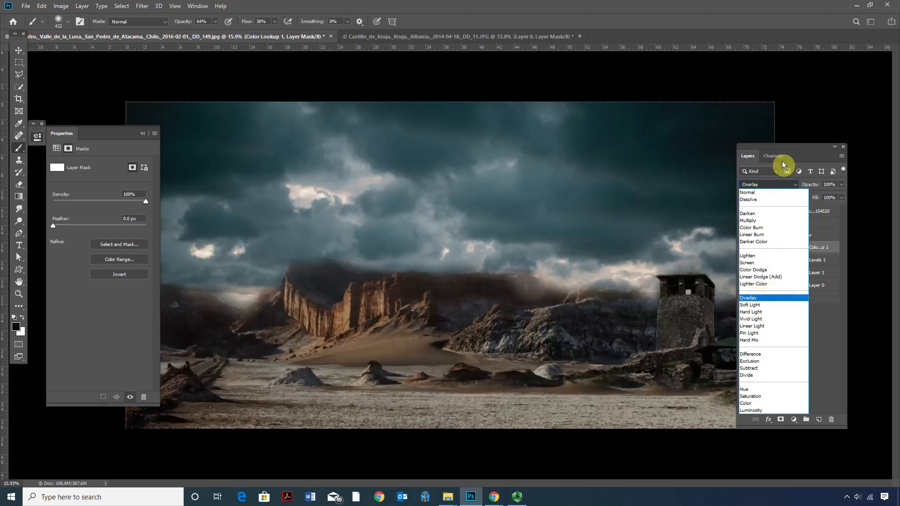
click(782, 159)
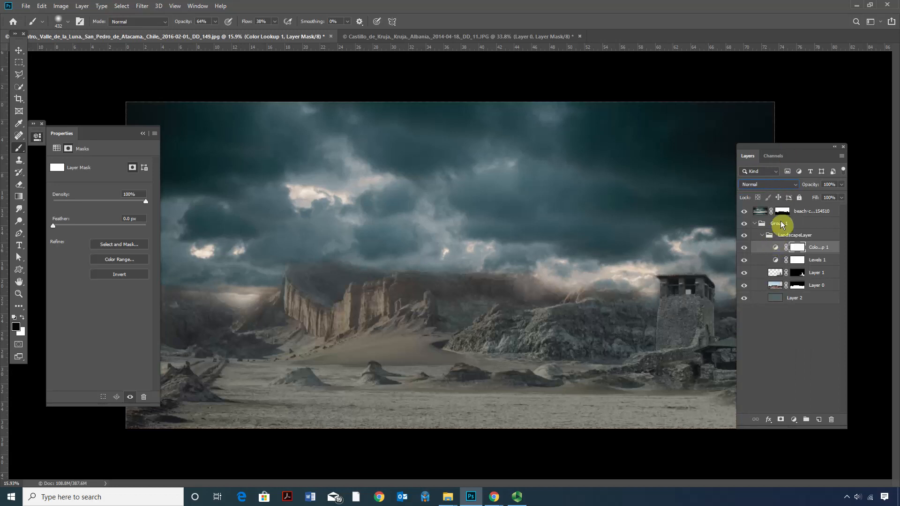
Hide the Color Lookup layer, and move both Color Lookup and Levels out of the LandscapeLayer group to just above it.
click(745, 248)
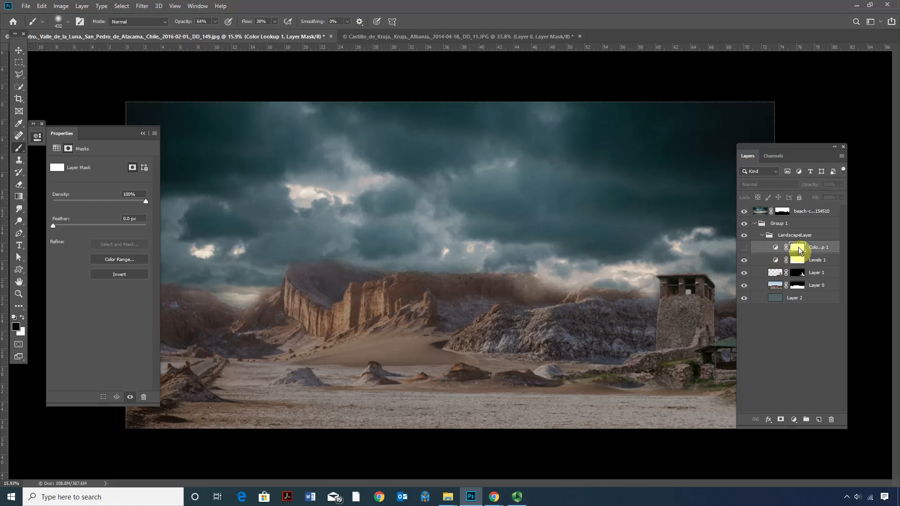
drag(772, 249, 777, 229)
drag(775, 261, 781, 247)
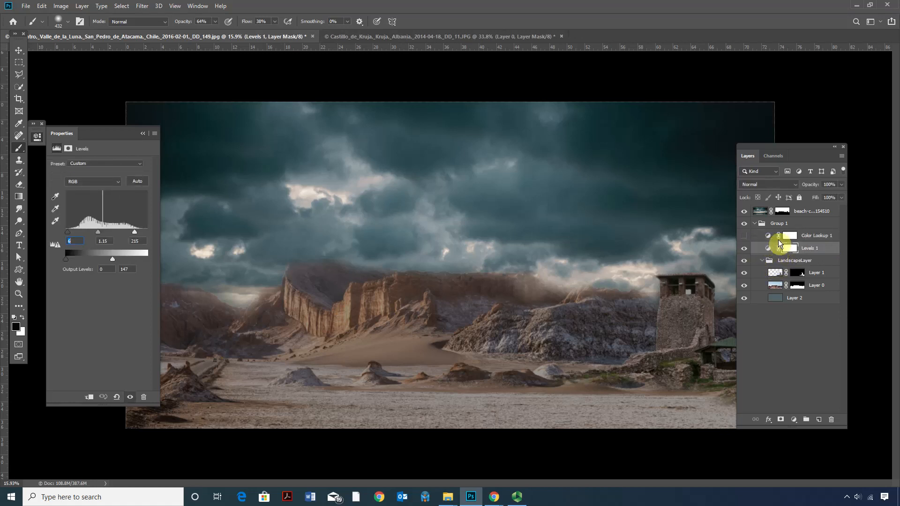
Add a Color Balance adjustment at the top of the LandscapeLayer group and shift its midtones towards blue.
click(781, 261)
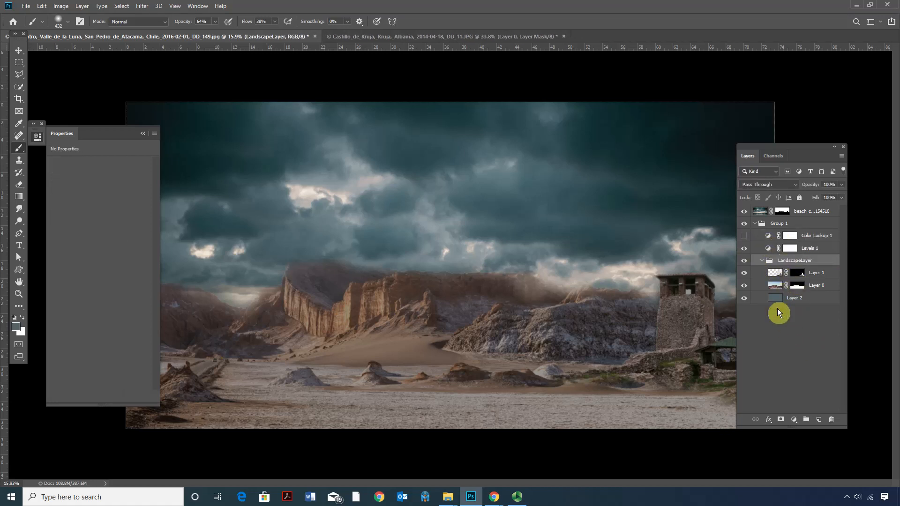
click(792, 419)
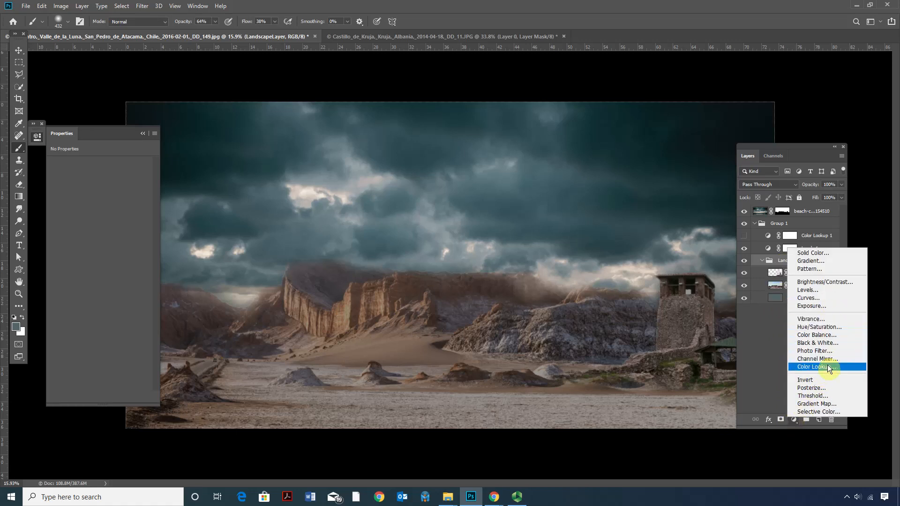
click(820, 336)
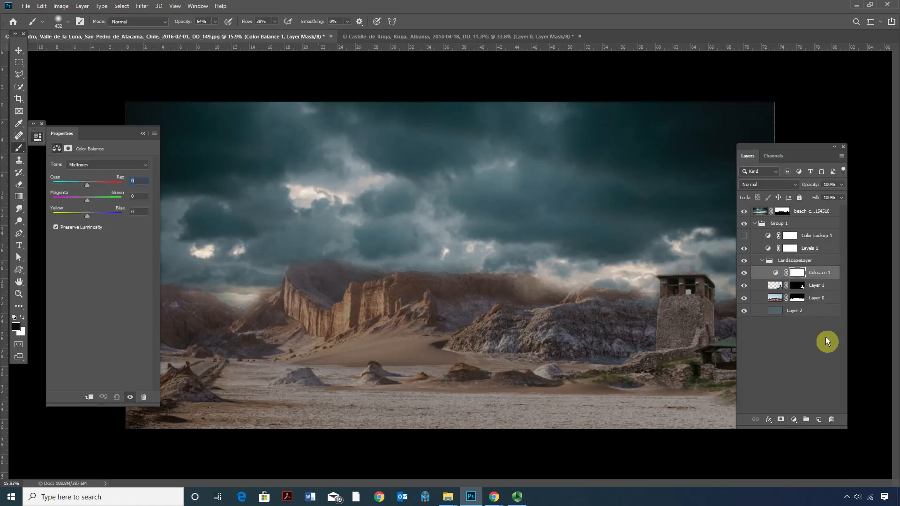
drag(87, 216, 95, 217)
drag(89, 184, 89, 185)
drag(90, 196, 90, 200)
Set the Color Balance shadows to +10 green and +30 blue, and adjust their cyan-red balance.
click(91, 165)
click(88, 172)
drag(87, 201, 94, 218)
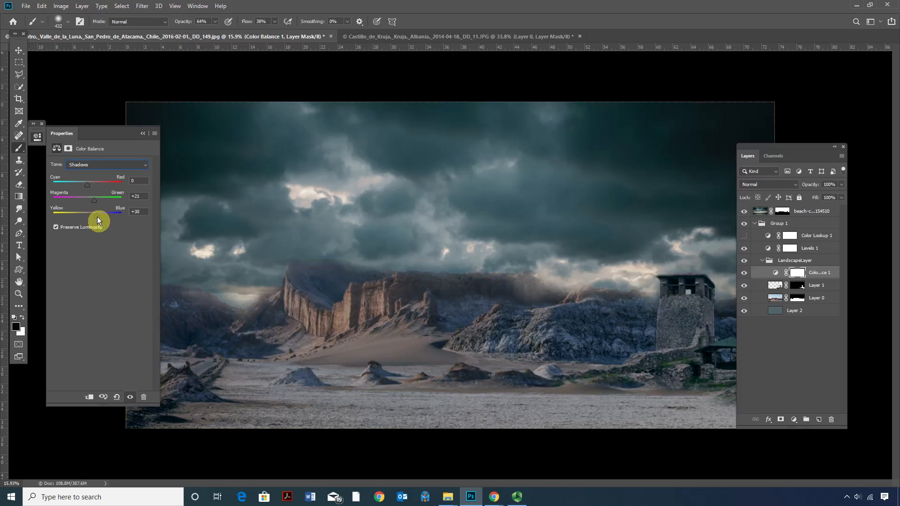
drag(92, 201, 86, 201)
drag(86, 187, 89, 187)
Refine the Color Balance midtones, shifting them slightly towards cyan.
click(87, 163)
click(84, 177)
drag(96, 215, 84, 199)
drag(89, 183, 85, 185)
Set the Color Balance highlights to +6 green and +16 blue, and shift them towards cyan.
click(109, 165)
click(92, 184)
drag(88, 208, 96, 216)
drag(89, 204, 94, 203)
drag(87, 187, 79, 187)
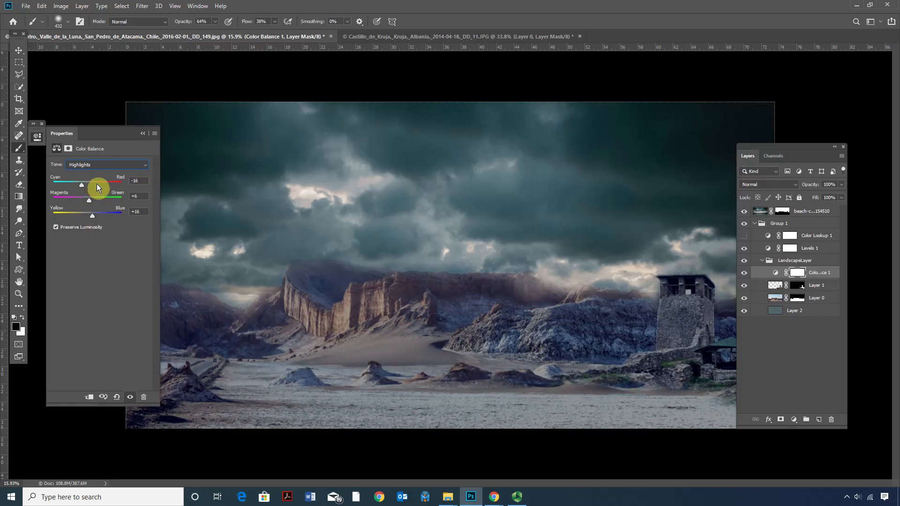
mouse_move(82, 185)
mouse_down()
mouse_move(54, 185)
mouse_move(90, 190)
mouse_move(80, 189)
mouse_up()
Set the cyan-red value of the Color Balance shadows to -16 and show the Color Lookup layer again.
click(80, 166)
click(84, 172)
drag(85, 190, 82, 185)
click(745, 236)
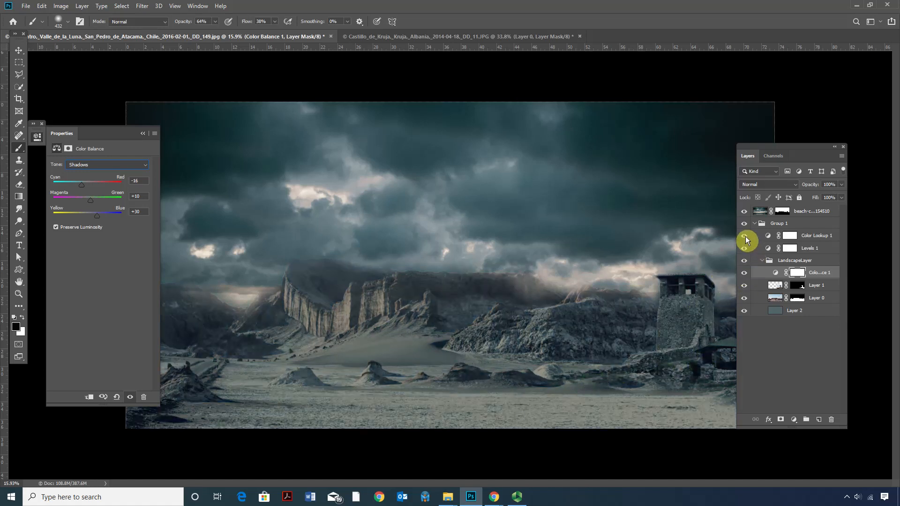
Try the Moonlight.3DL lookup, switch the Color Lookup layer to NightFromDay.CUBE, and lower its opacity to 55%.
click(791, 236)
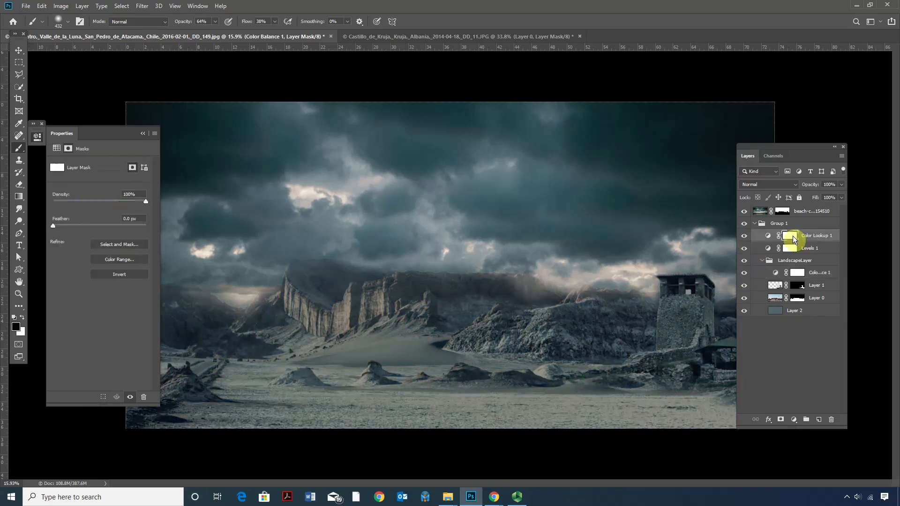
click(768, 238)
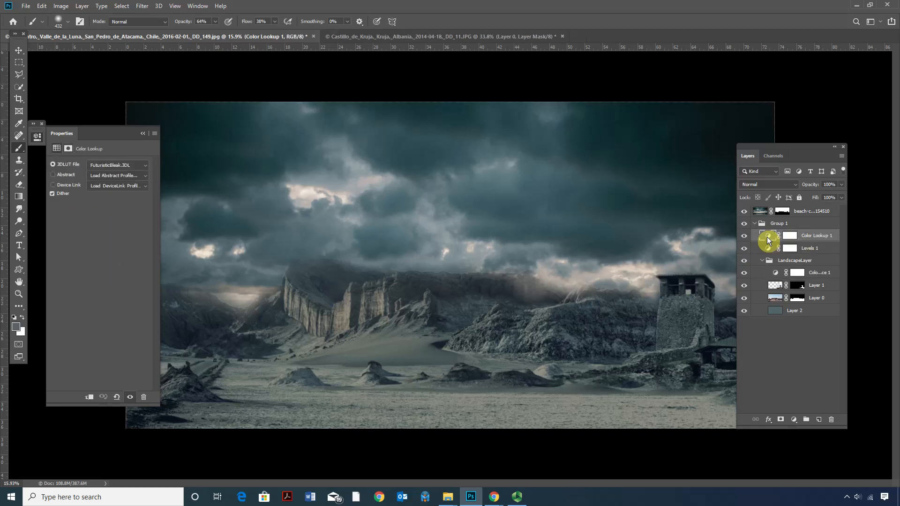
click(125, 166)
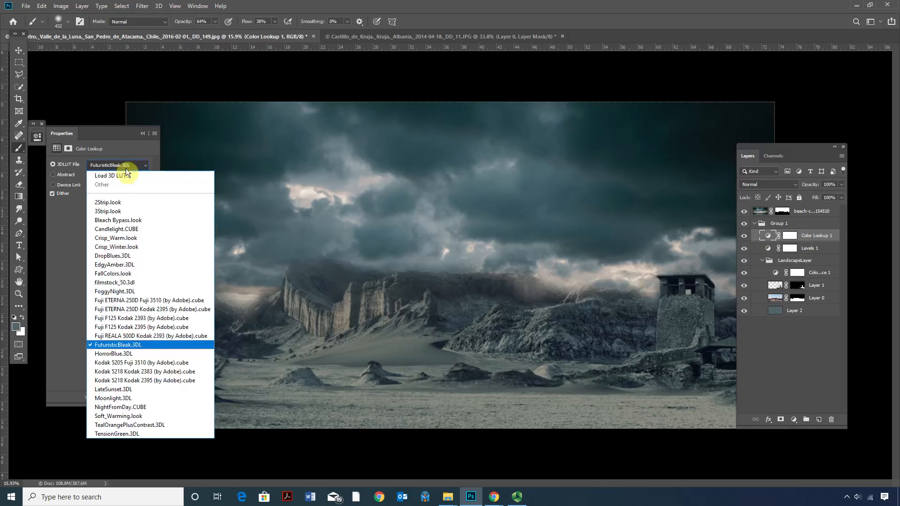
click(141, 400)
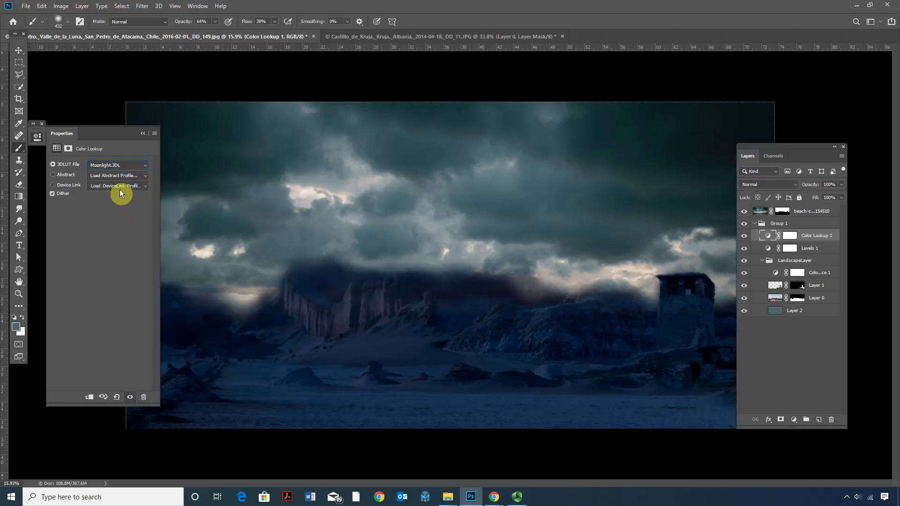
click(117, 165)
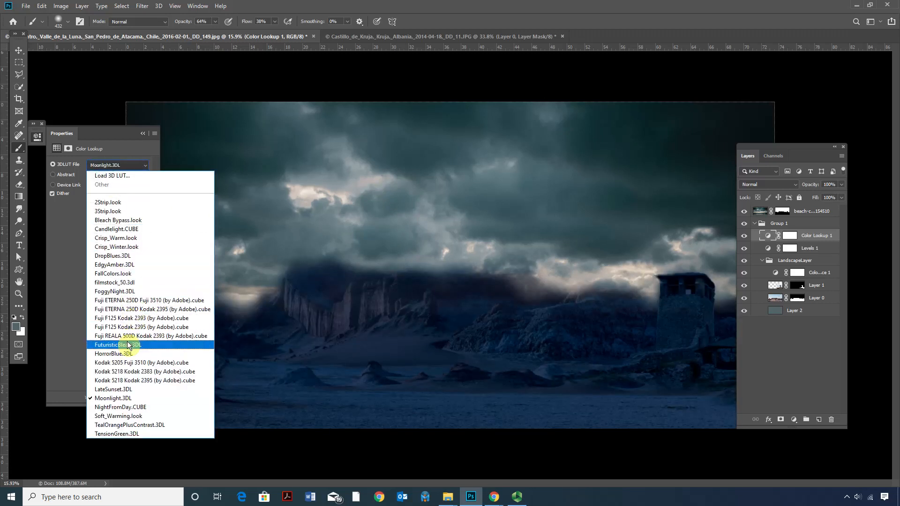
click(124, 406)
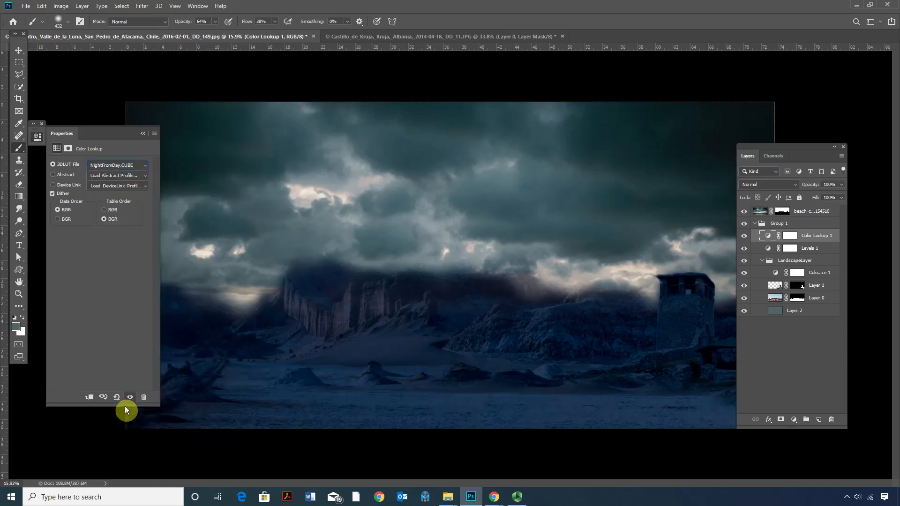
click(841, 185)
drag(842, 194, 827, 197)
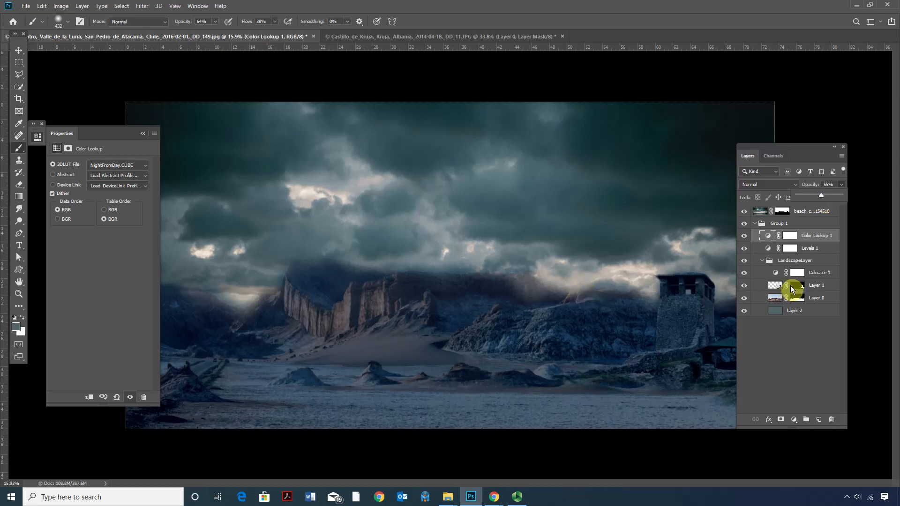
Paint black on the sky layer's mask along the mountain ridge to refine the blend, and collapse the adjustment properties.
click(786, 211)
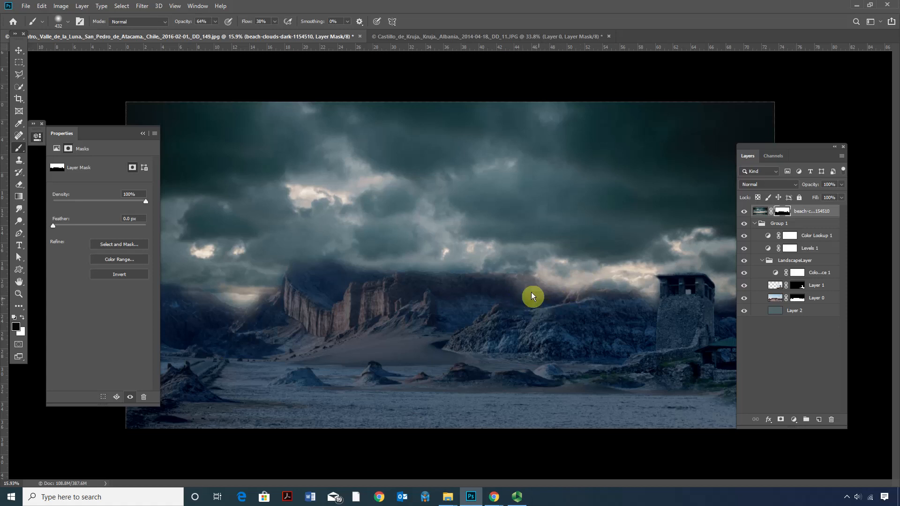
mouse_move(567, 304)
mouse_down()
mouse_move(505, 285)
mouse_move(531, 292)
mouse_move(462, 300)
mouse_up()
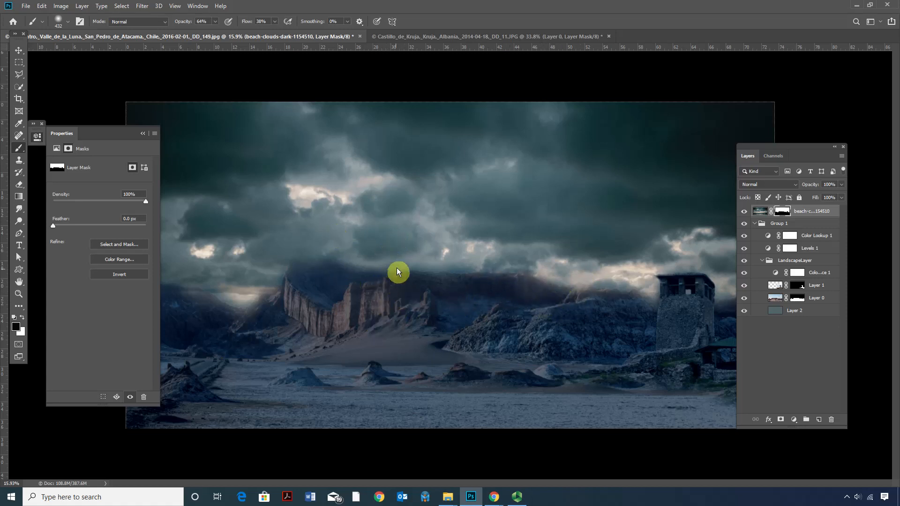
drag(383, 270, 342, 275)
click(142, 133)
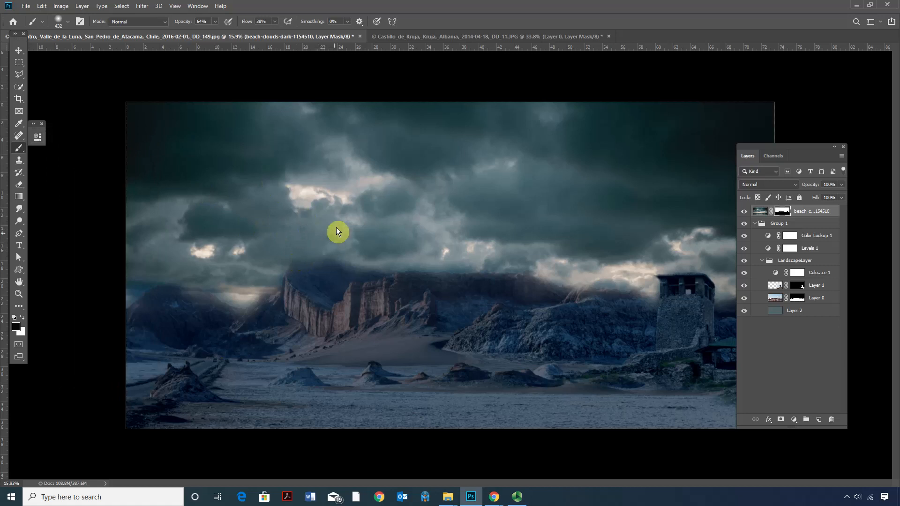